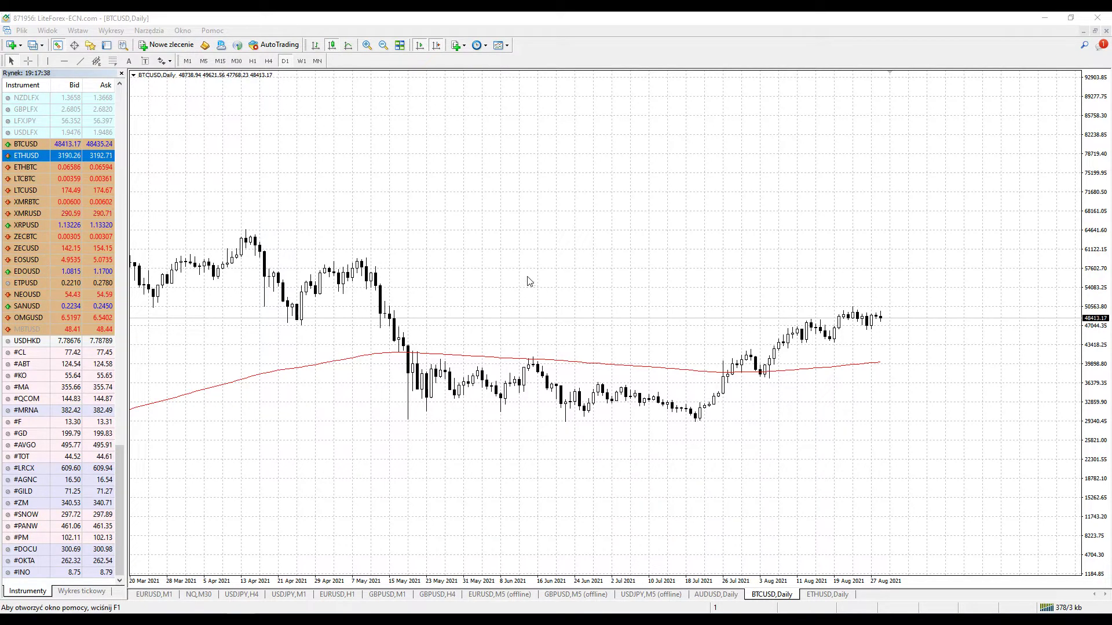
Sketch a rising pink zigzag over the BTCUSD daily chart and a separate falling zigzag beside it.
mouse_move(496, 298)
left_mouse_down()
mouse_move(545, 213)
mouse_move(578, 272)
mouse_move(616, 176)
left_mouse_up()
mouse_move(642, 226)
left_mouse_down()
mouse_move(666, 132)
mouse_move(693, 187)
mouse_move(722, 92)
mouse_move(751, 138)
mouse_move(770, 55)
left_mouse_up()
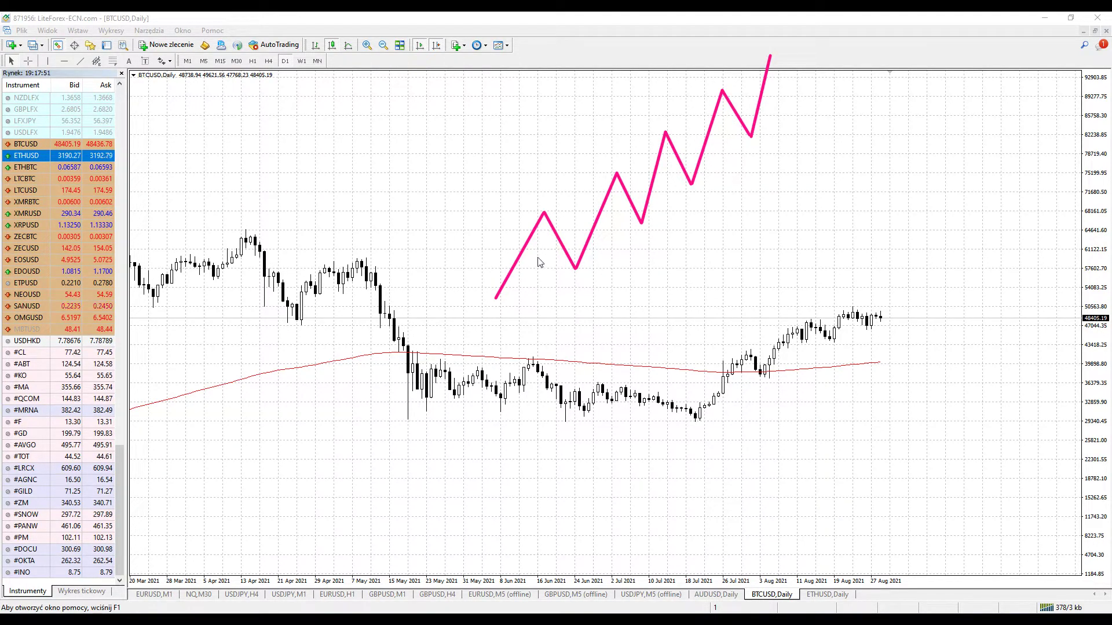
mouse_move(856, 114)
left_mouse_down()
mouse_move(879, 167)
mouse_move(905, 136)
mouse_move(930, 197)
mouse_move(948, 152)
mouse_move(985, 218)
mouse_move(1007, 172)
left_mouse_up()
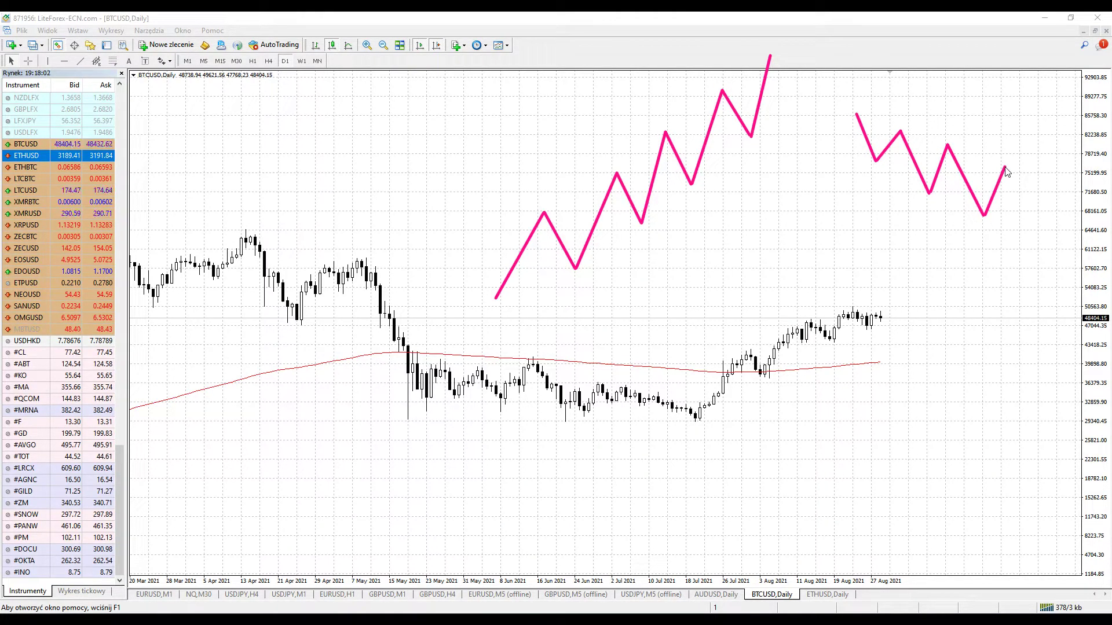
mouse_move(1004, 168)
left_mouse_down()
mouse_move(1020, 248)
mouse_move(1038, 206)
mouse_move(1064, 280)
left_mouse_up()
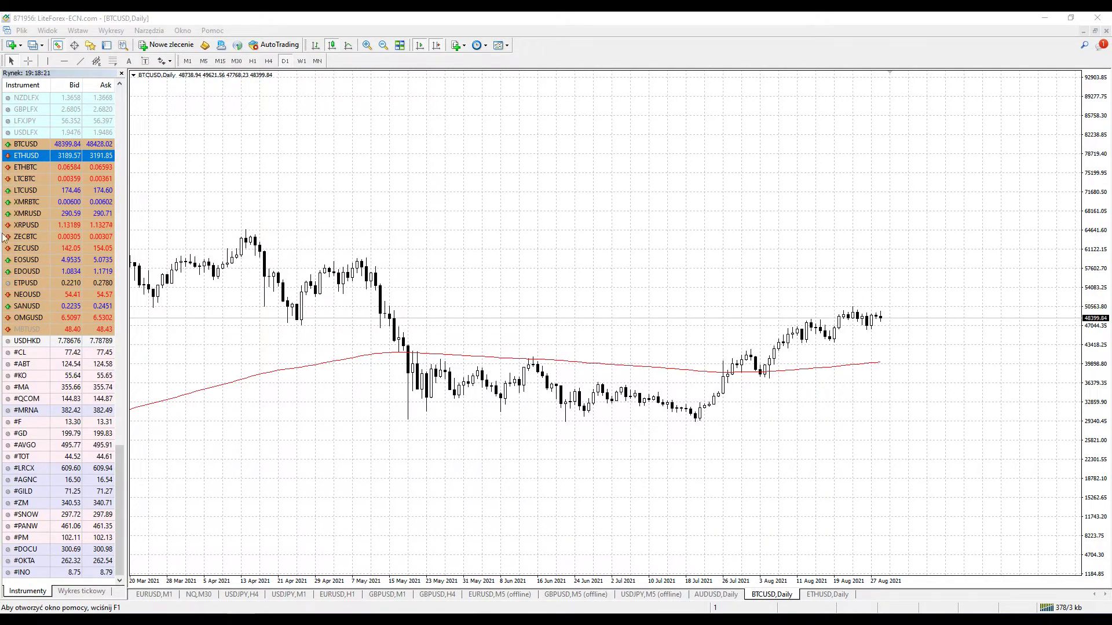
Sketch a rising zigzag with widening swings and number its first three turning points 1, 2 and 3.
mouse_move(452, 266)
left_mouse_down()
mouse_move(510, 184)
mouse_move(545, 241)
mouse_move(591, 142)
mouse_move(625, 200)
mouse_move(687, 108)
mouse_move(758, 242)
mouse_move(821, 86)
left_mouse_up()
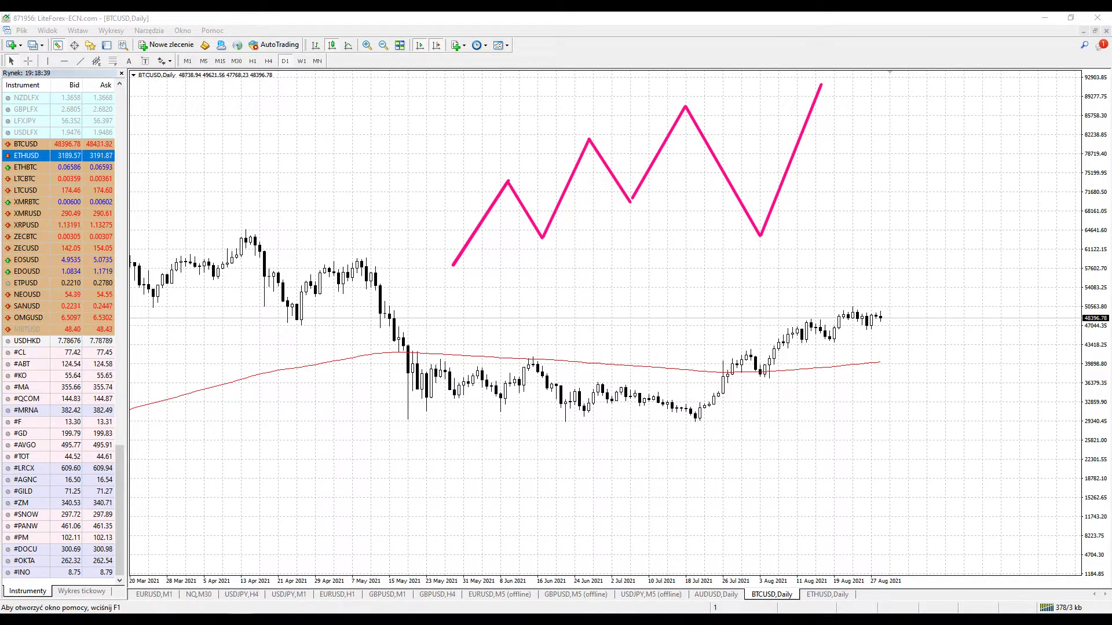
mouse_move(453, 184)
left_mouse_down()
mouse_move(476, 174)
mouse_move(475, 200)
left_mouse_up()
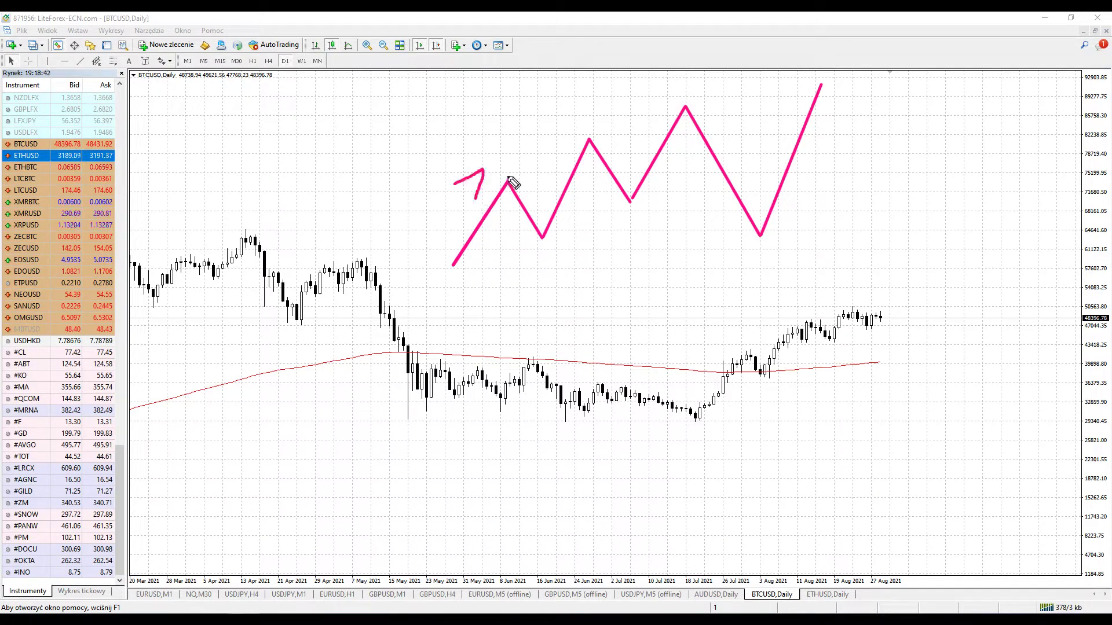
left_click_drag(532, 237, 538, 261)
mouse_move(549, 130)
left_mouse_down()
mouse_move(571, 146)
mouse_move(539, 148)
left_mouse_up()
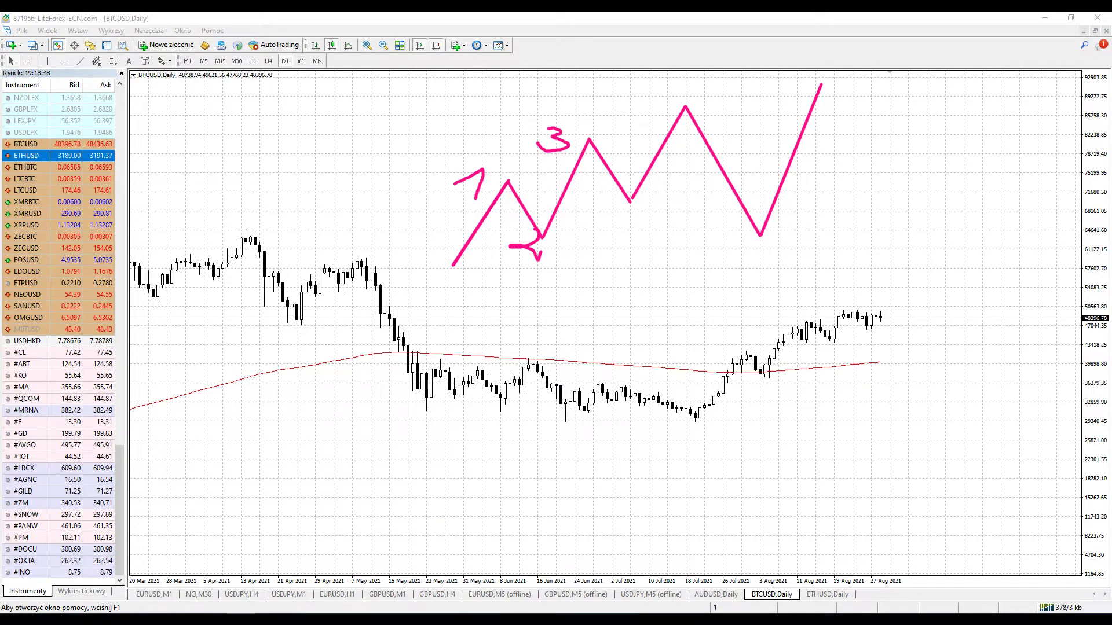
Mark the level of peak 1 with a horizontal line, add arrows towards points 3 and 2, and clear the sketch.
left_click_drag(508, 181, 599, 179)
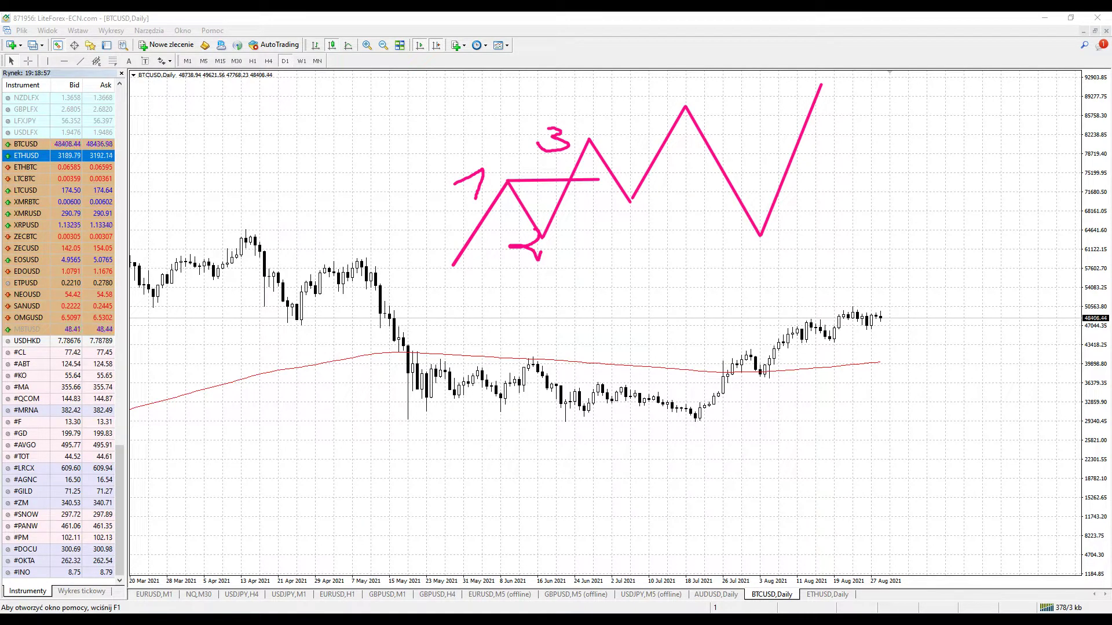
mouse_move(534, 197)
left_mouse_down()
mouse_move(569, 152)
mouse_move(549, 149)
mouse_move(569, 168)
left_mouse_up()
mouse_move(651, 233)
left_mouse_down()
mouse_move(554, 234)
mouse_move(580, 249)
left_mouse_up()
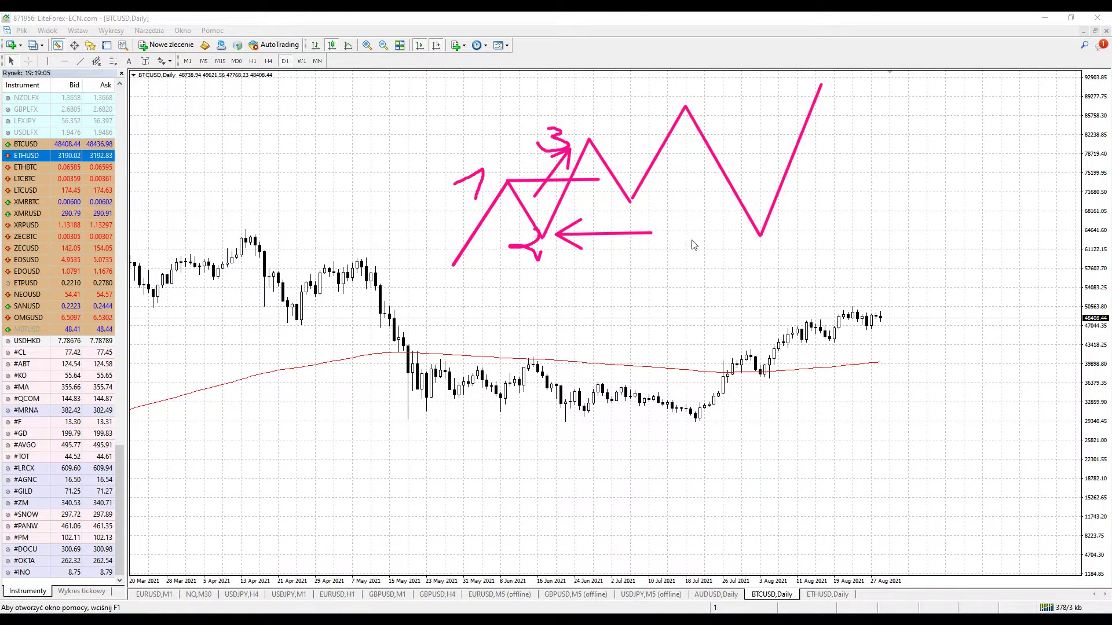
key("Escape")
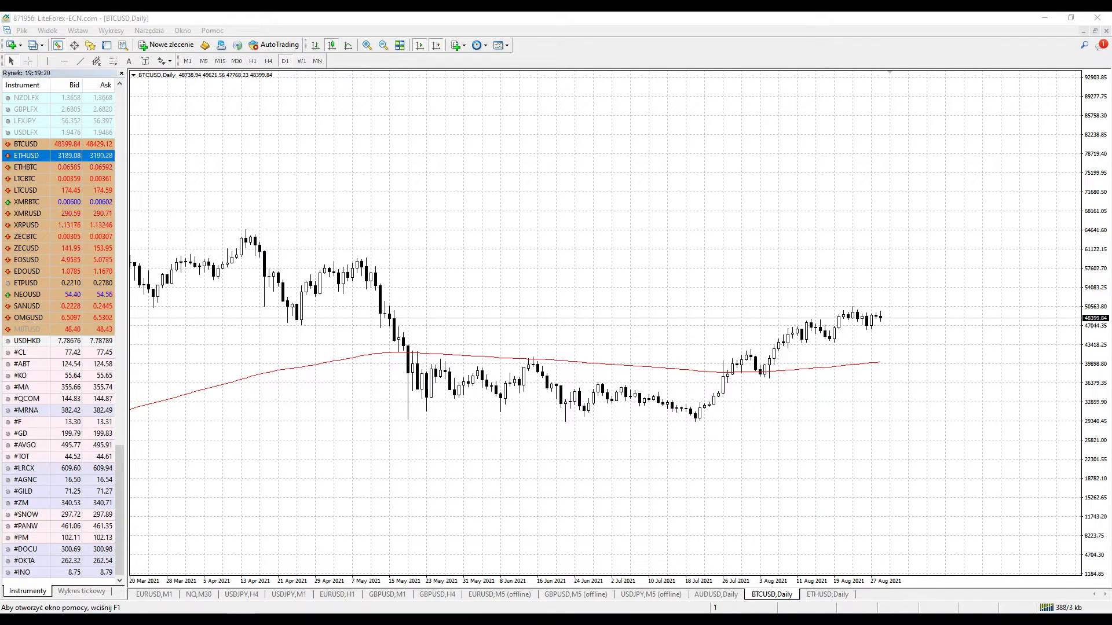
Sketch a new uptrend zigzag and mark its first two lows and first two highs with short horizontal lines.
mouse_move(447, 278)
left_mouse_down()
mouse_move(501, 161)
mouse_move(541, 233)
mouse_move(601, 97)
mouse_move(647, 260)
mouse_move(688, 155)
mouse_move(712, 198)
mouse_move(768, 48)
left_mouse_up()
left_click_drag(431, 278, 455, 278)
left_click_drag(489, 157, 516, 158)
left_click_drag(524, 227, 545, 227)
left_click_drag(575, 99, 611, 99)
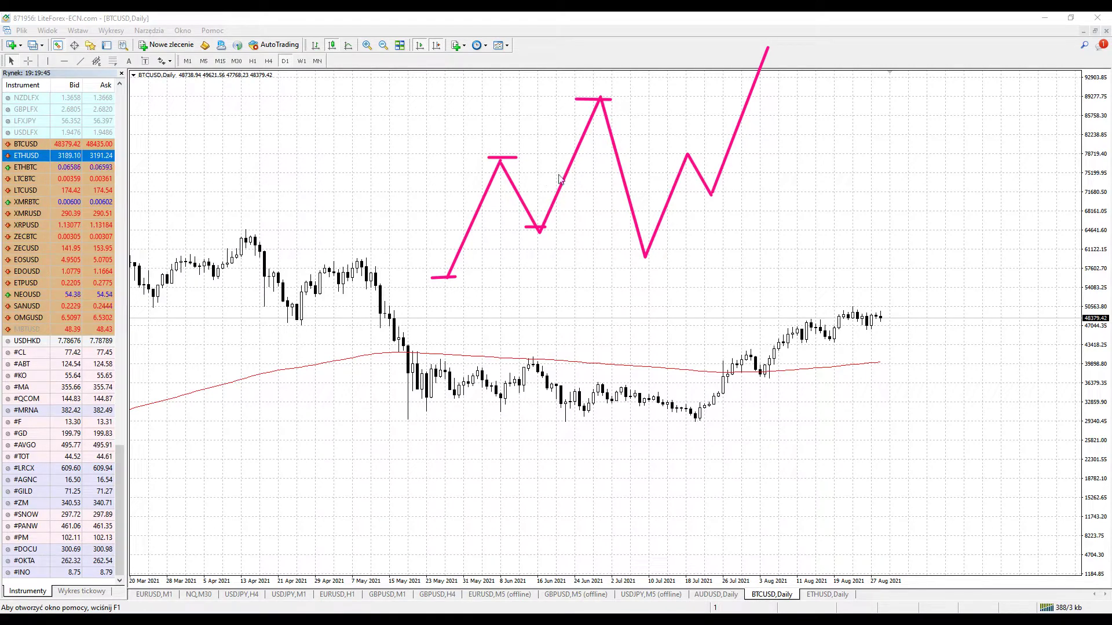
Sketch a downtrend zigzag and mark two successive lower highs and two lower lows with short horizontal lines.
mouse_move(889, 127)
left_mouse_down()
mouse_move(919, 207)
mouse_move(955, 135)
mouse_move(988, 262)
mouse_move(1024, 172)
mouse_move(1046, 302)
mouse_move(1074, 151)
mouse_move(1091, 355)
left_mouse_up()
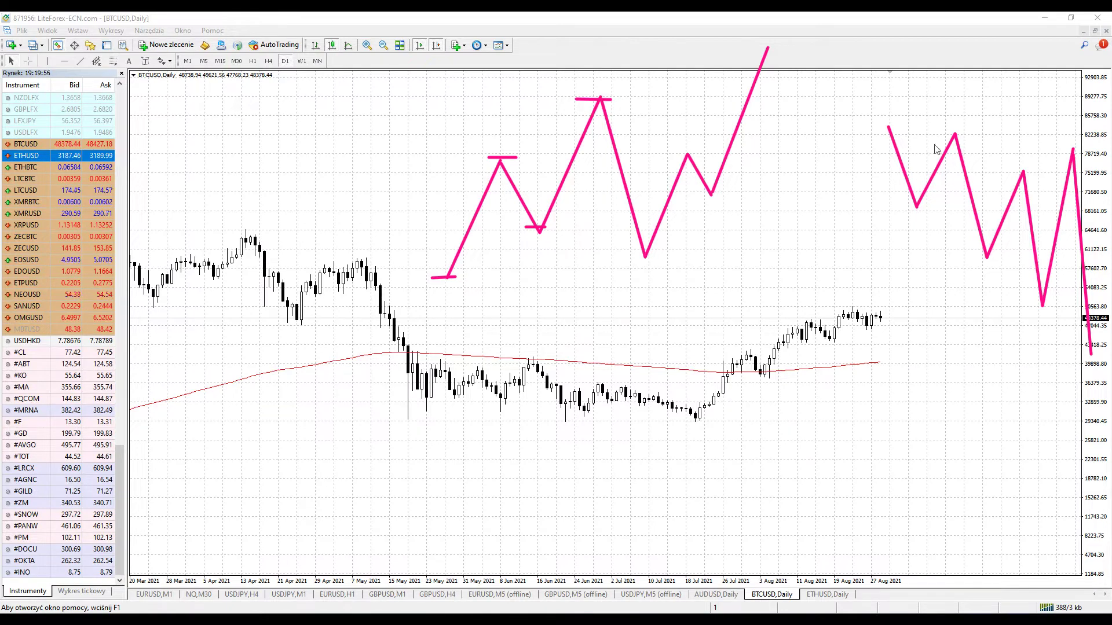
left_click_drag(950, 133, 971, 133)
left_click_drag(968, 256, 995, 256)
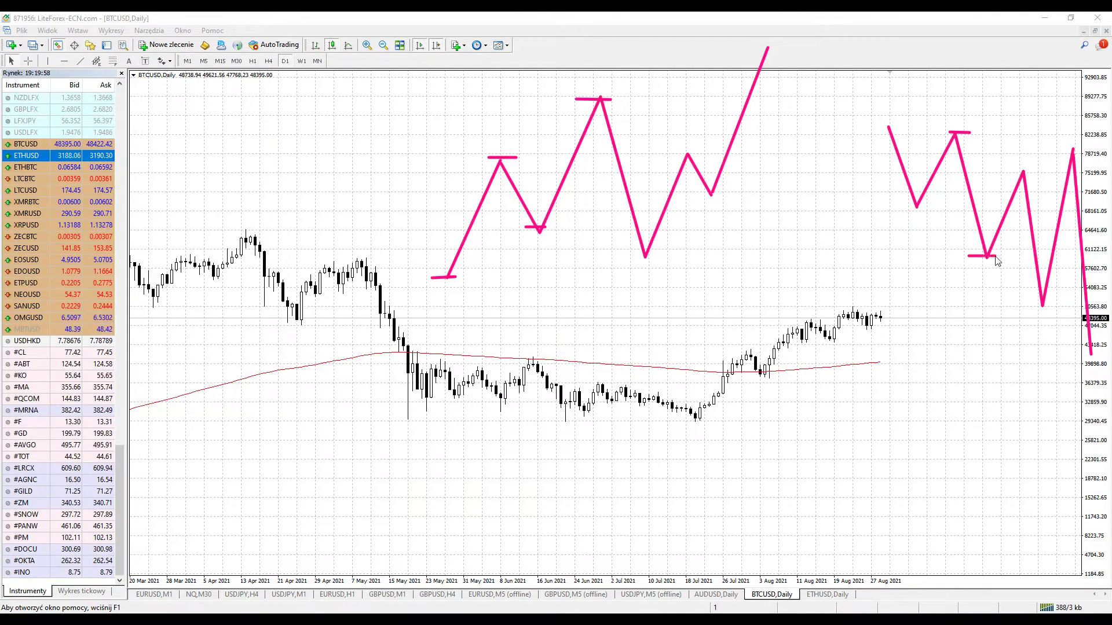
left_click_drag(1004, 174, 1041, 172)
left_click_drag(1025, 302, 1066, 302)
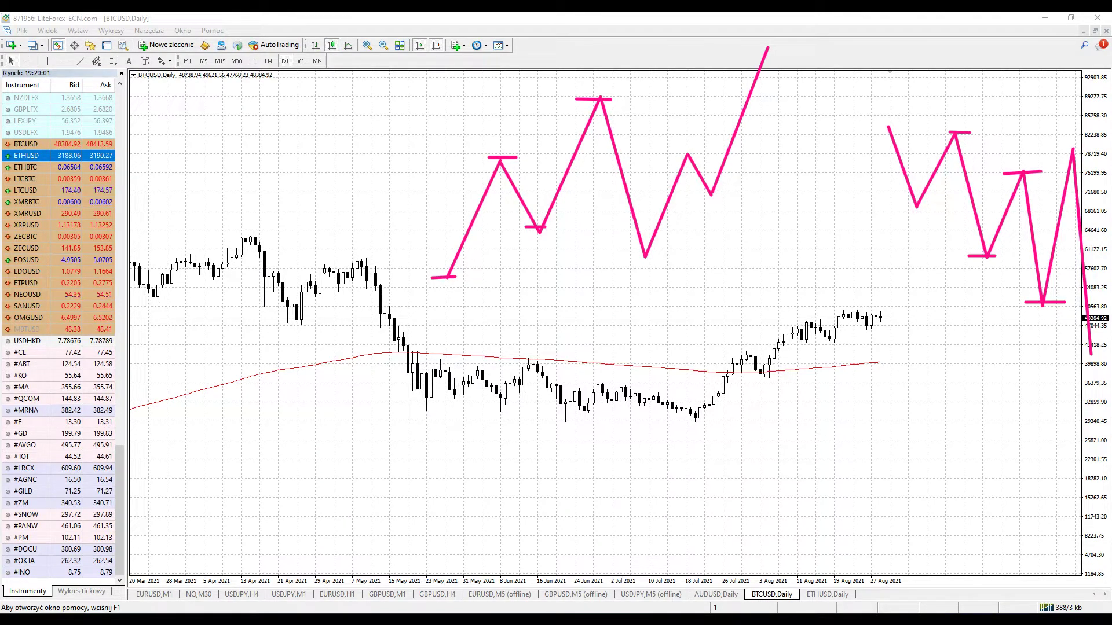
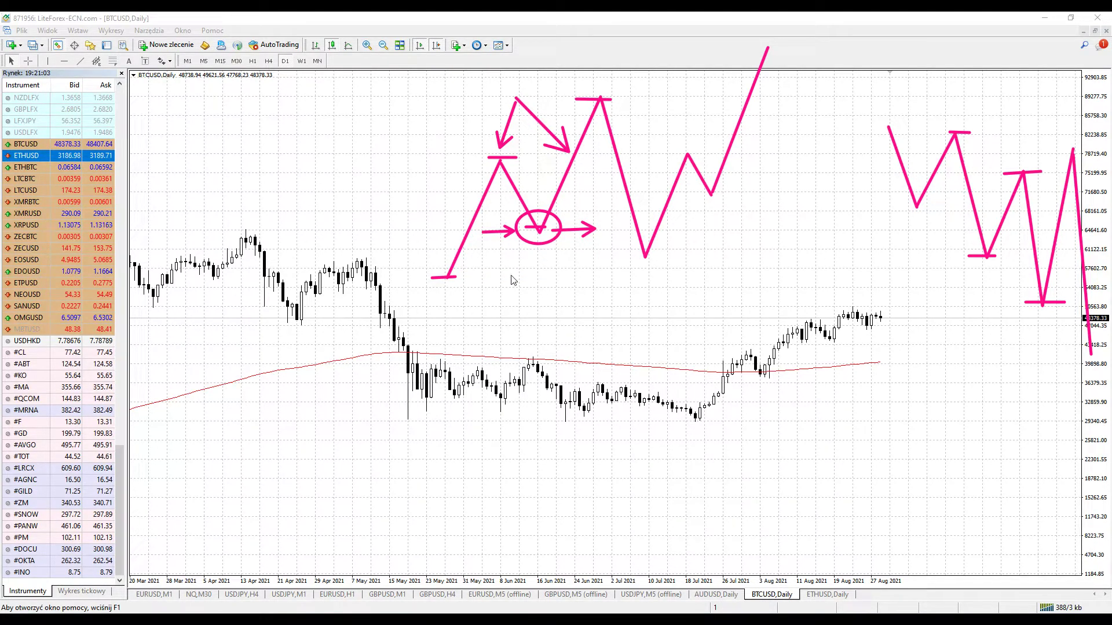
Add three arrows from below pointing at the circled second low of the uptrend zigzag.
mouse_move(512, 305)
left_mouse_down()
mouse_move(538, 242)
mouse_move(540, 262)
left_mouse_up()
left_click_drag(557, 305, 541, 248)
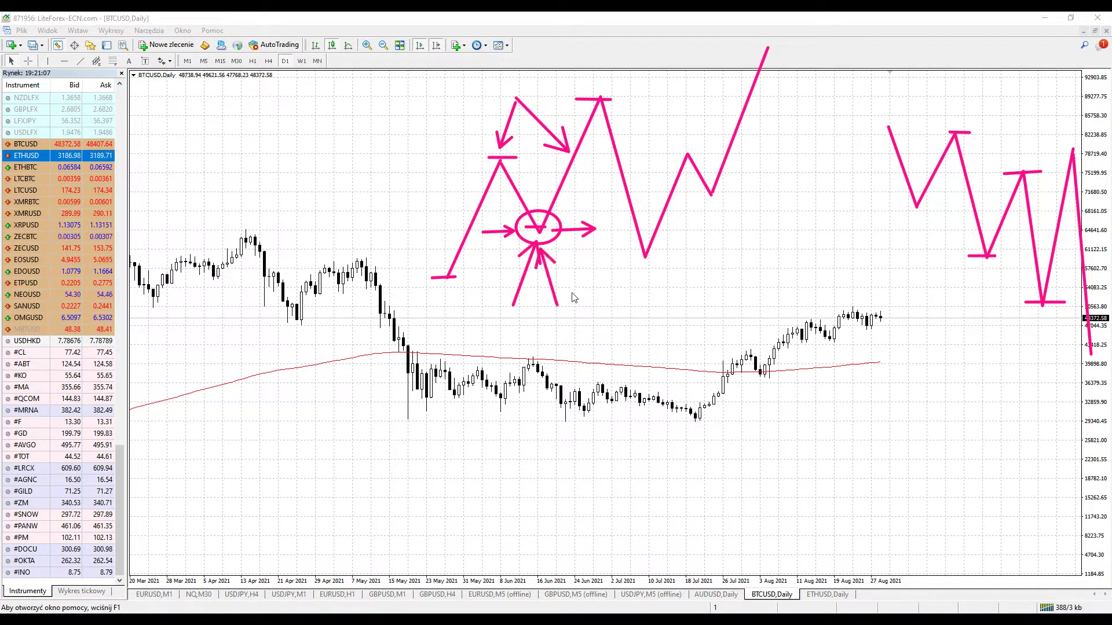
left_click_drag(572, 292, 549, 250)
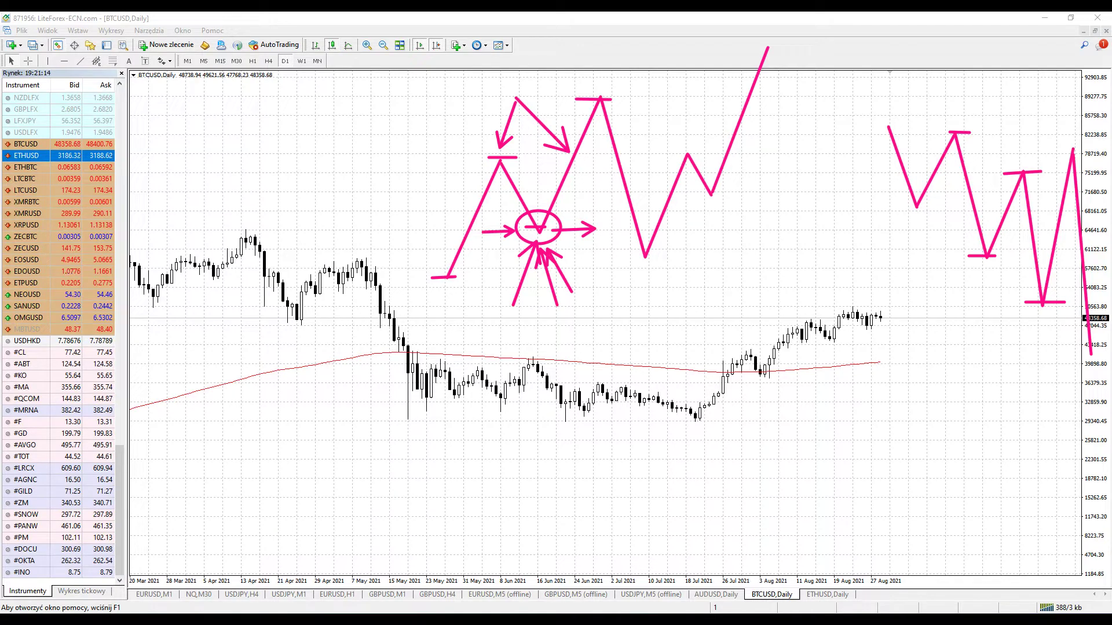
Circle the breakout above the first peak, and extend the second low's level to a circled dip below it.
left_click_drag(557, 139, 583, 158)
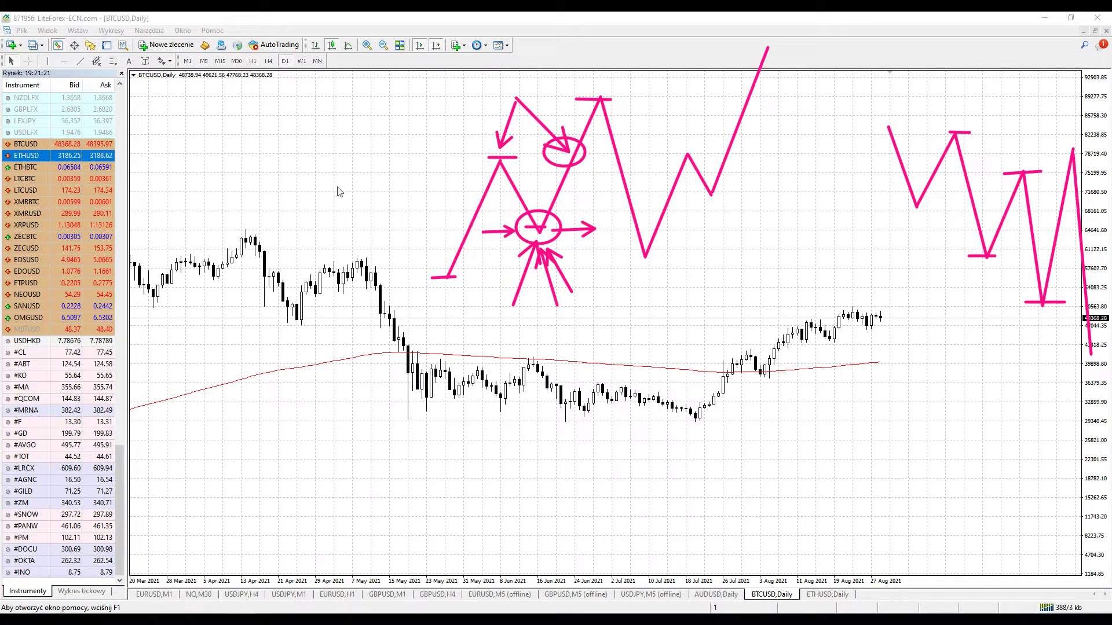
left_click_drag(491, 232, 683, 233)
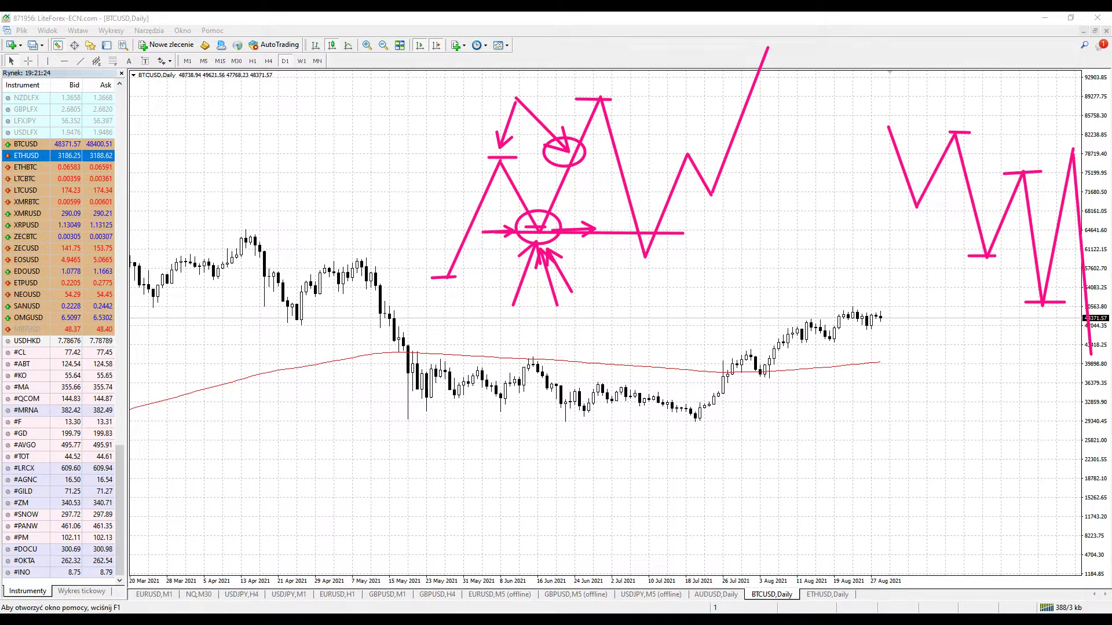
mouse_move(636, 224)
left_mouse_down()
mouse_move(653, 271)
mouse_move(655, 227)
left_mouse_up()
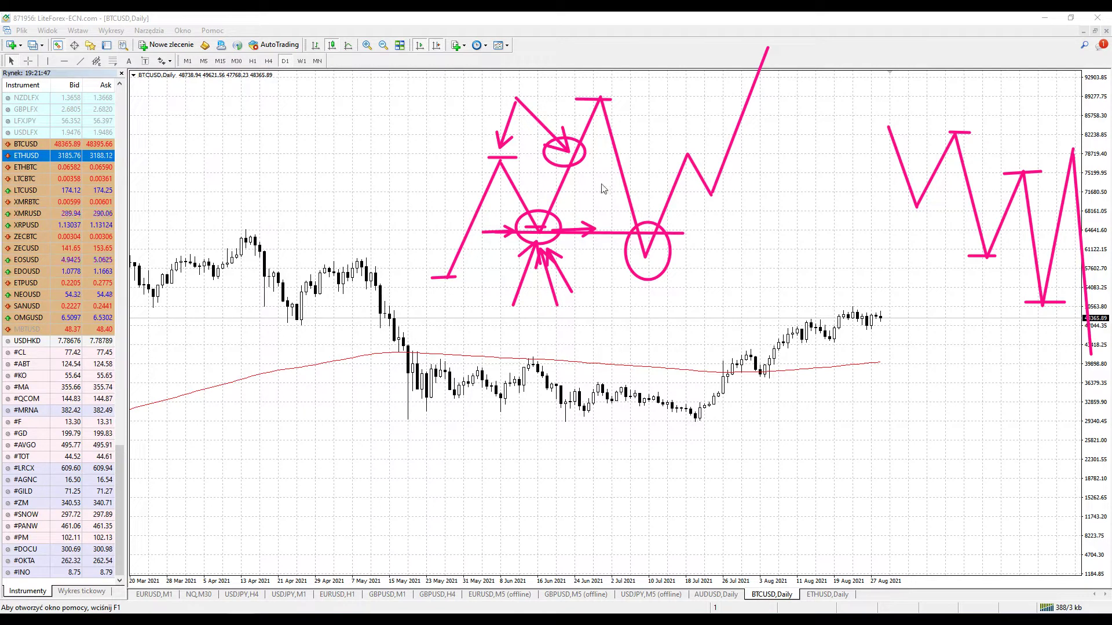
Extend the first peak's level through the breakout and cross out both the breakout and the circled second low.
mouse_move(482, 157)
left_mouse_down()
mouse_move(599, 157)
mouse_move(603, 183)
left_mouse_up()
left_click_drag(599, 145, 530, 181)
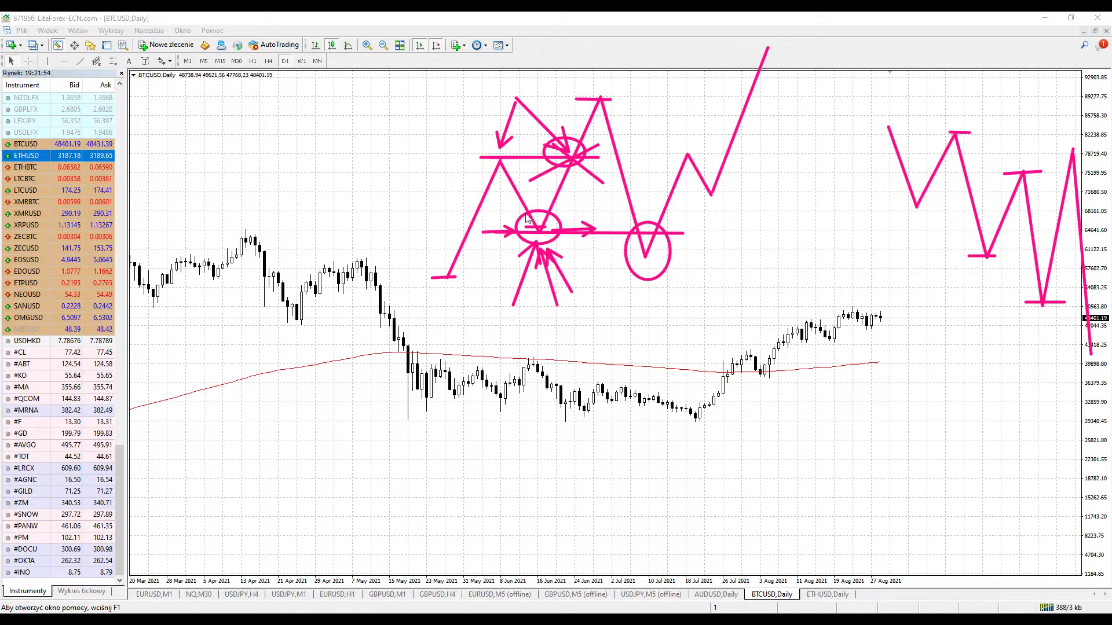
left_click_drag(509, 202, 590, 270)
left_click_drag(582, 198, 497, 260)
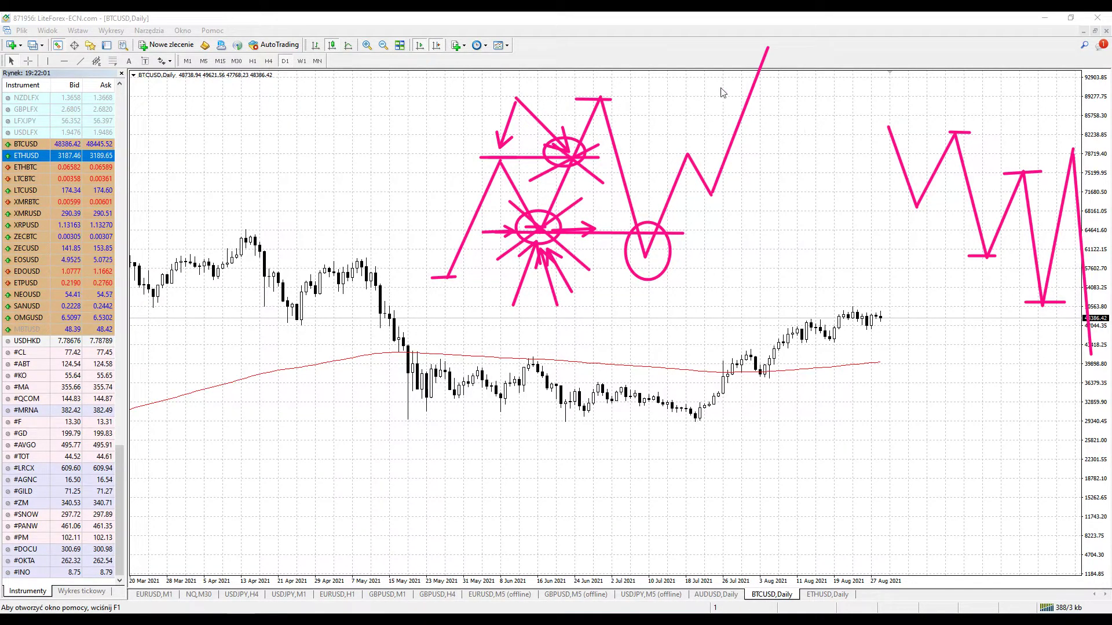
left_click_drag(721, 88, 664, 213)
left_click_drag(661, 184, 664, 212)
left_click_drag(689, 195, 666, 211)
key("ctrl+z")
key("ctrl+z")
key("ctrl+z")
Draw arrows to the second low's level line and to the circled dip under it, and clear all annotations.
left_click_drag(721, 88, 659, 225)
left_click_drag(683, 207, 660, 224)
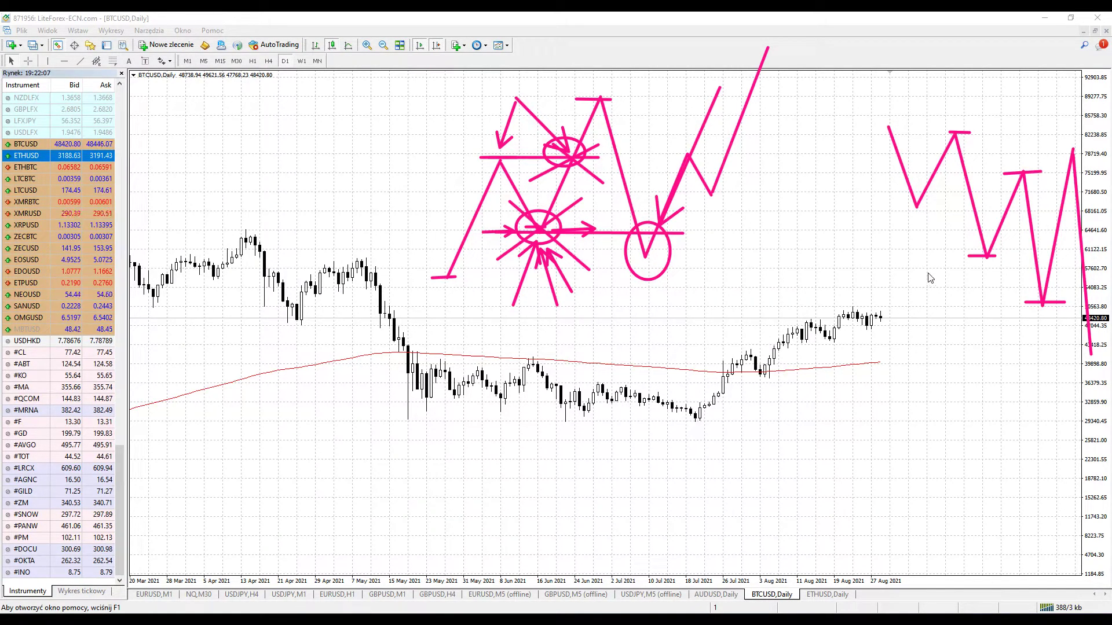
left_click_drag(835, 268, 647, 266)
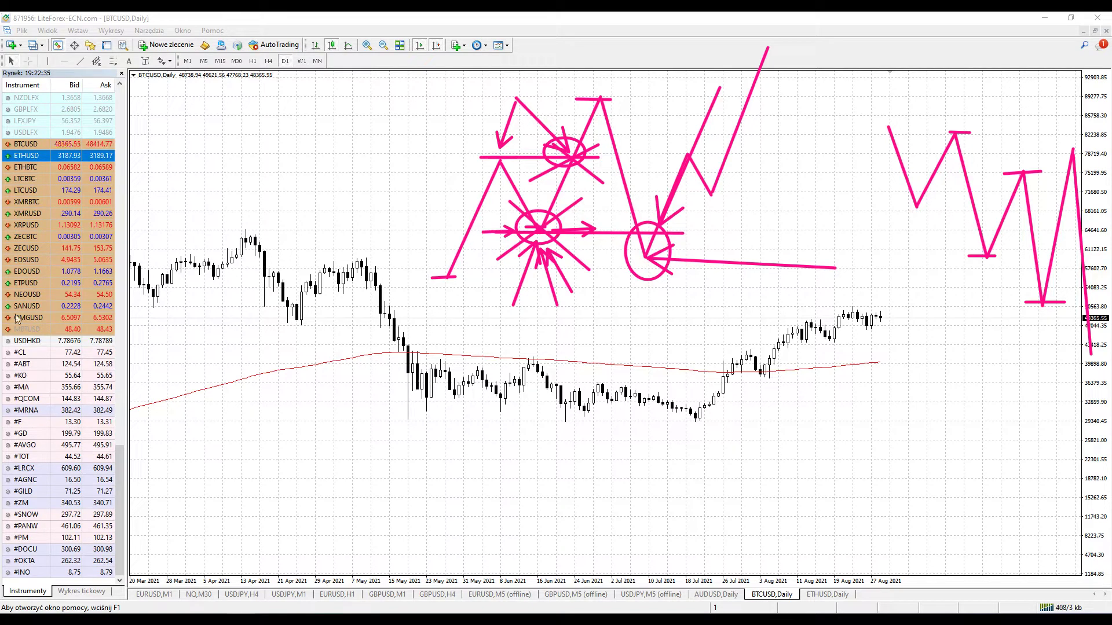
key("Escape")
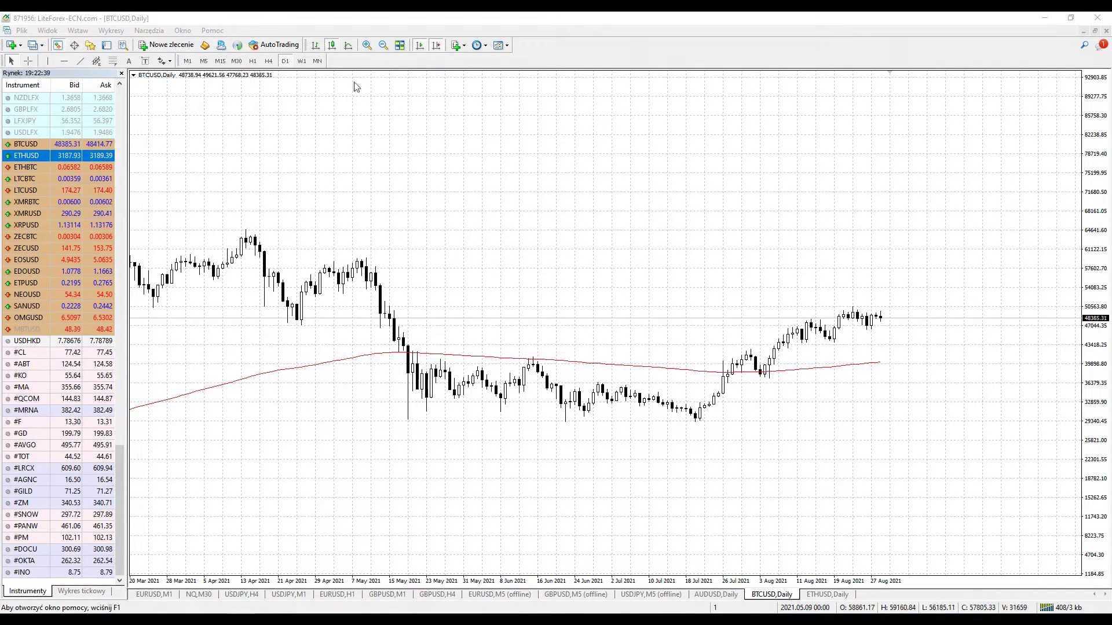
Auto-fit the chart's price scale and highlight the moving average, adding arrows along its rising and falling stretches.
double_click(1095, 110)
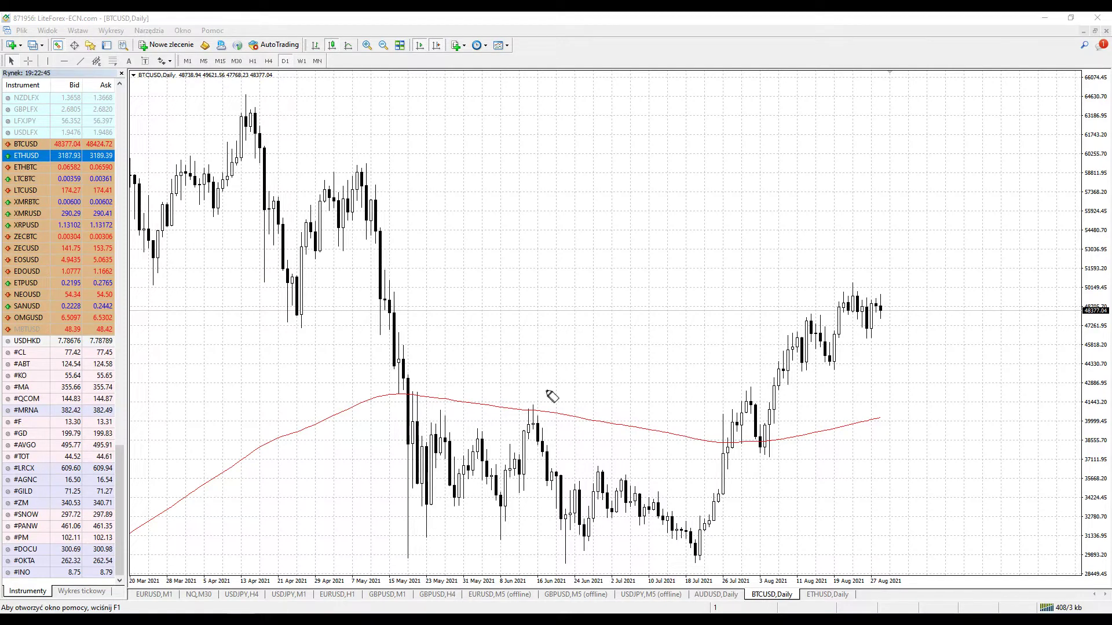
mouse_move(164, 509)
left_mouse_down()
mouse_move(337, 411)
mouse_move(521, 409)
mouse_move(724, 442)
mouse_move(864, 438)
mouse_move(888, 420)
left_mouse_up()
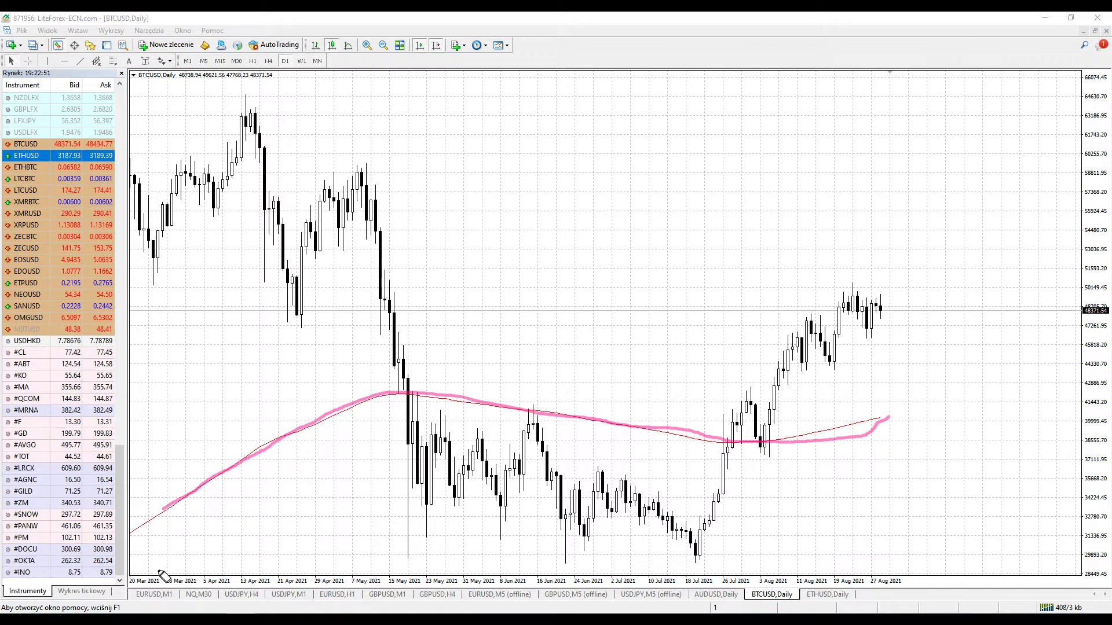
mouse_move(166, 476)
left_mouse_down()
mouse_move(255, 412)
mouse_move(254, 441)
left_mouse_up()
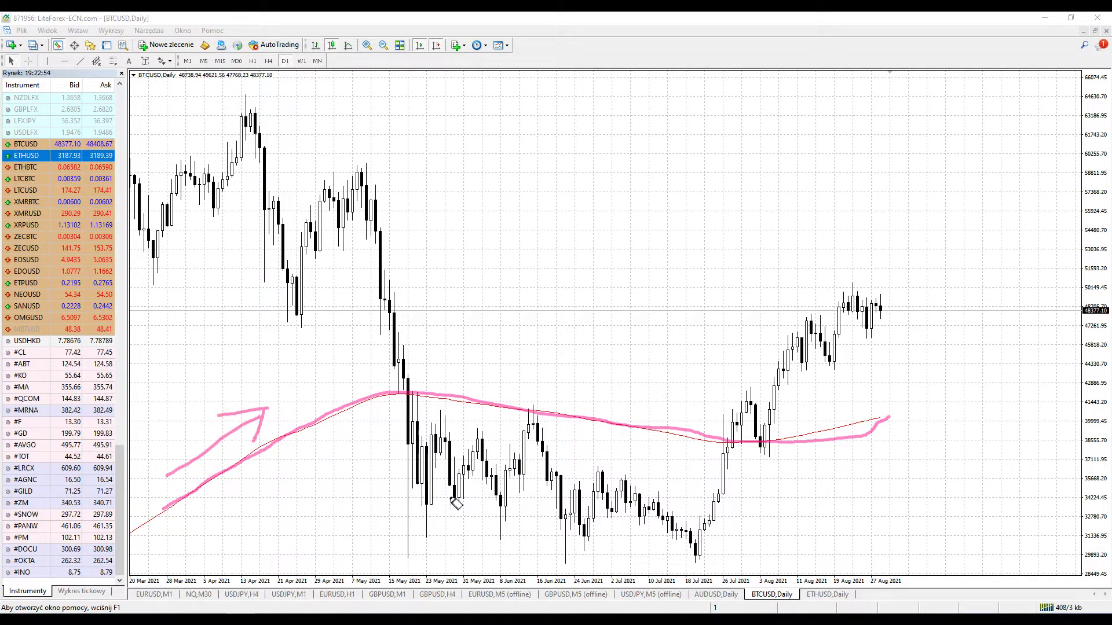
mouse_move(408, 385)
left_mouse_down()
mouse_move(755, 462)
mouse_move(722, 465)
left_mouse_up()
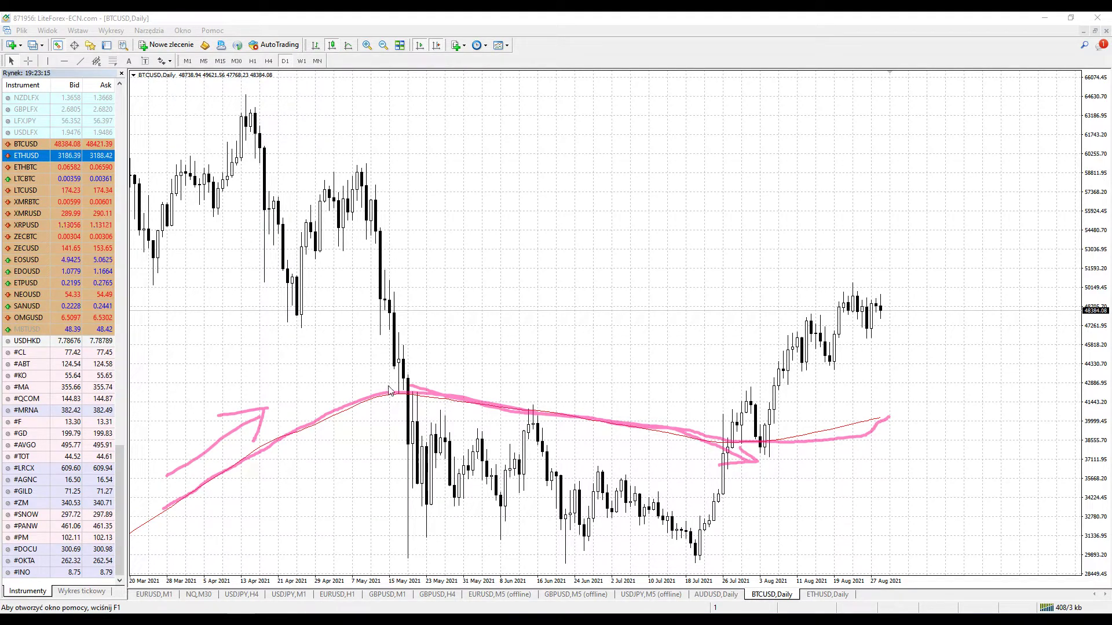
Circle and cross out the May crossing of the moving average, and circle the mid-June touch with an arrow above it.
left_click_drag(388, 391, 443, 415)
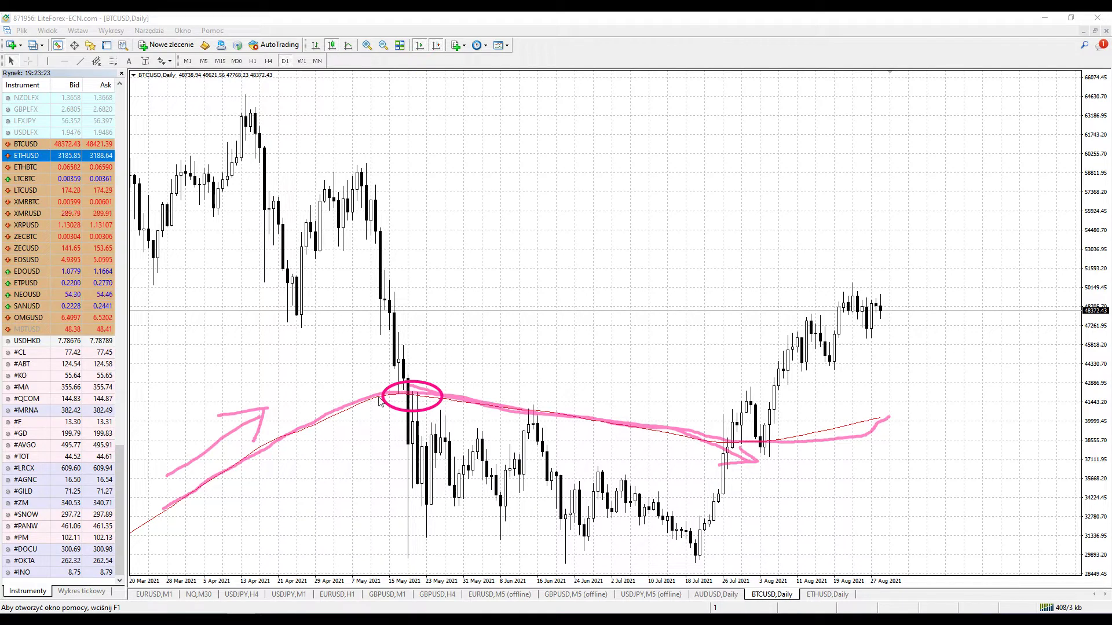
mouse_move(391, 380)
left_mouse_down()
mouse_move(439, 409)
mouse_move(381, 410)
left_mouse_up()
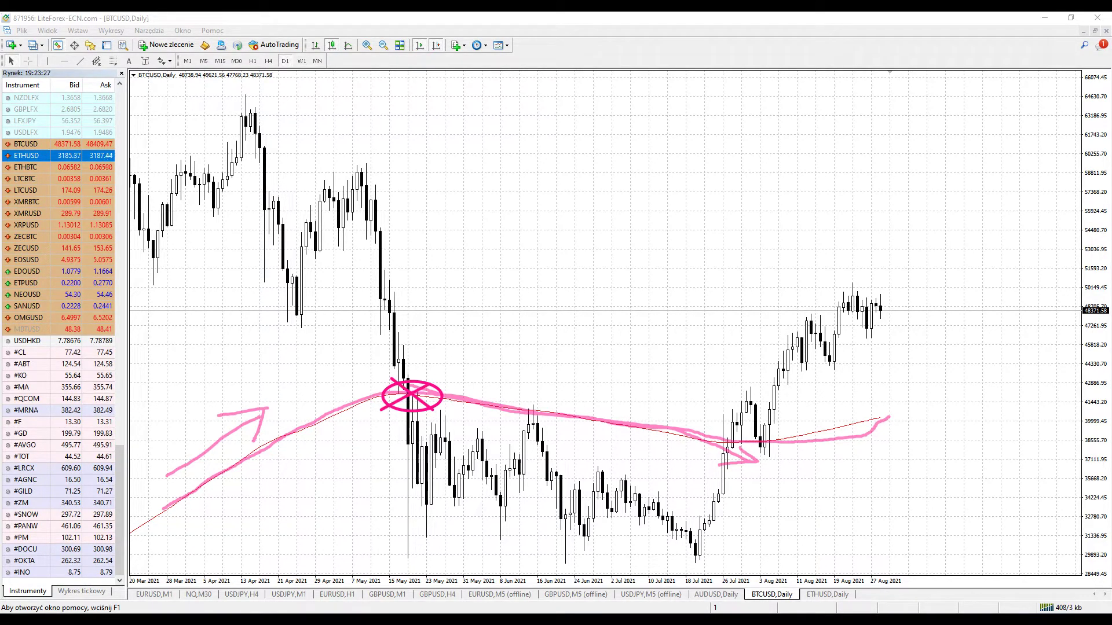
left_click_drag(506, 396, 560, 448)
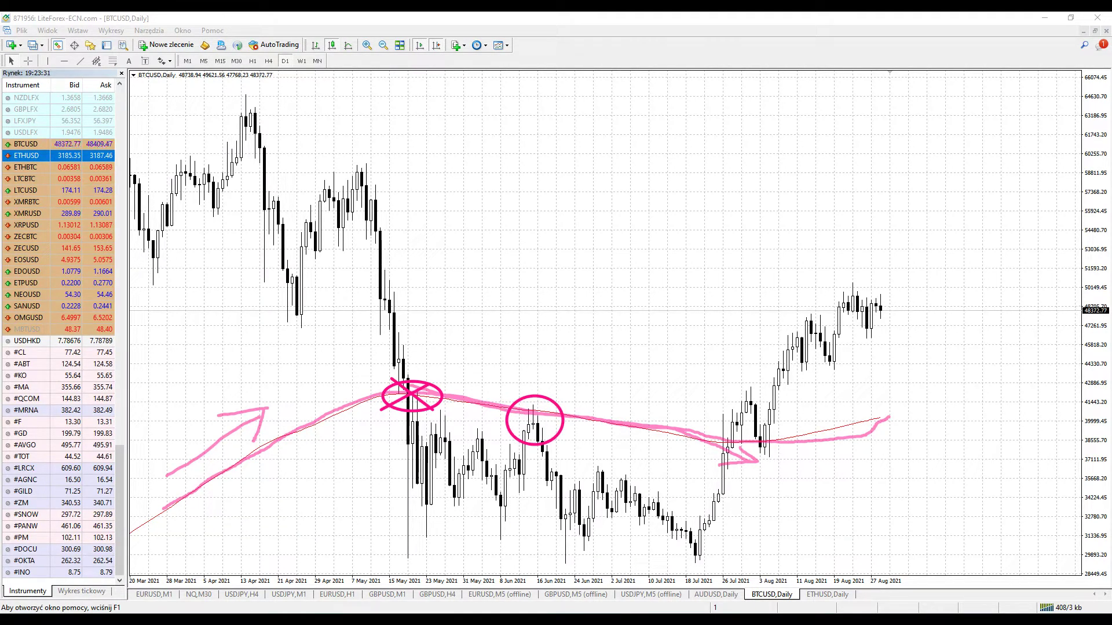
left_click_drag(523, 153, 529, 394)
left_click_drag(514, 368, 545, 368)
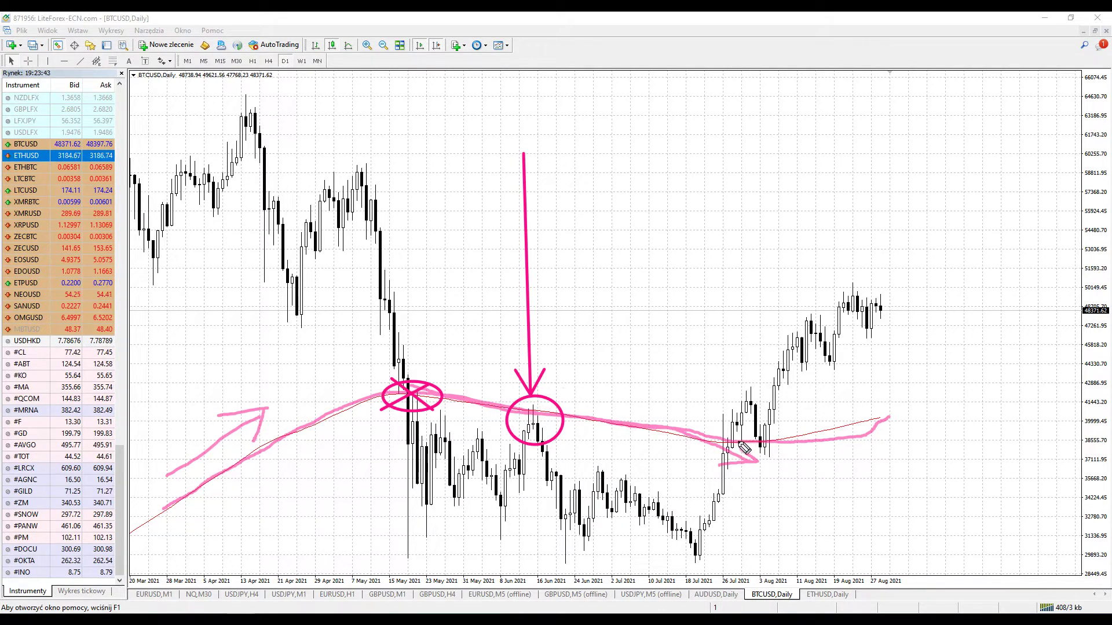
Trace the moving average's rise from late July, circle the early August retest, and clear the annotations.
left_click_drag(744, 447, 863, 417)
mouse_move(768, 428)
left_mouse_down()
mouse_move(731, 452)
mouse_move(786, 440)
mouse_move(732, 447)
left_mouse_up()
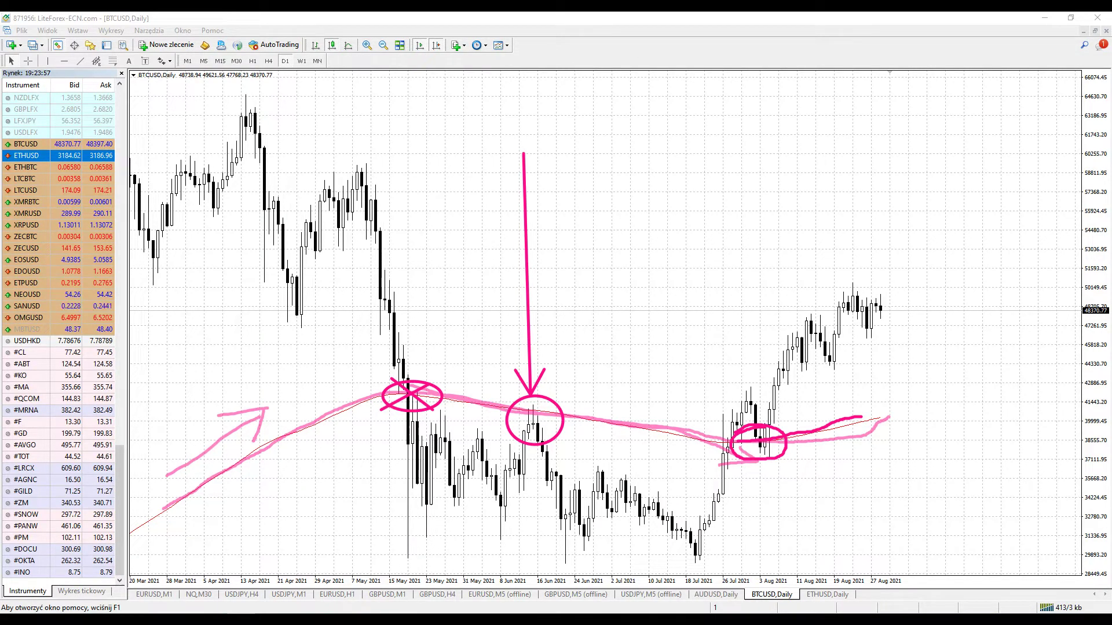
key("Escape")
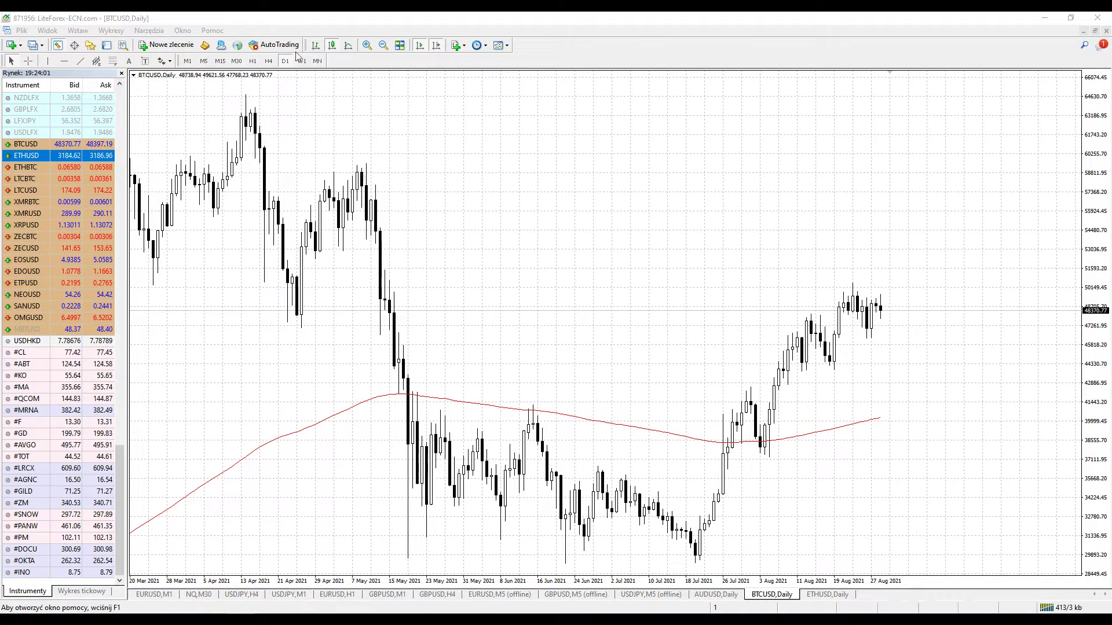
Switch the BTCUSD chart to the H1 timeframe.
left_click(252, 61)
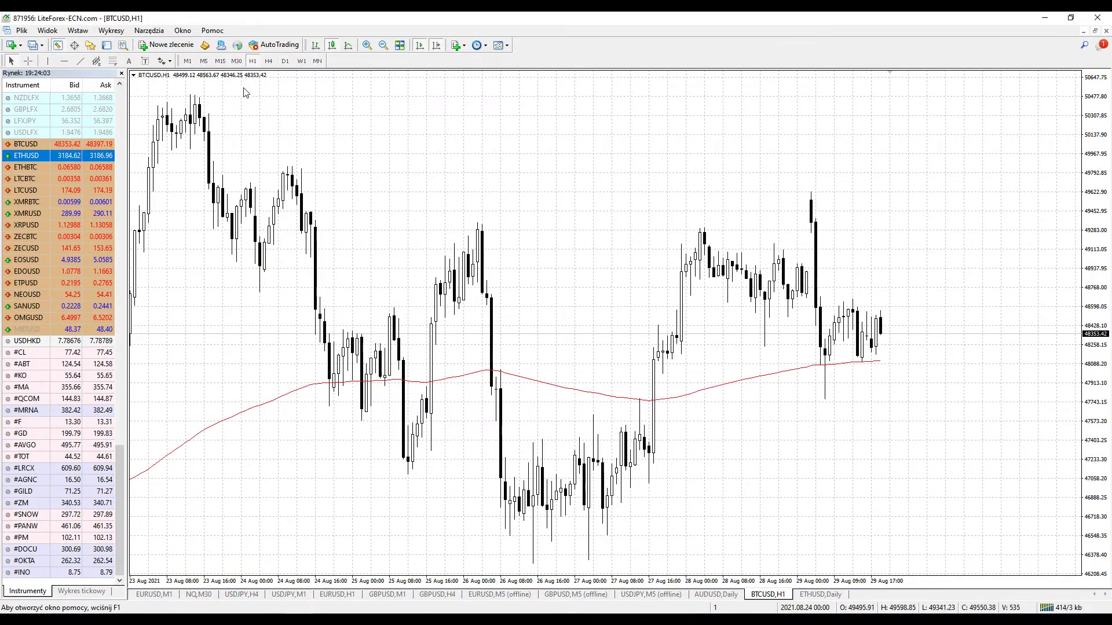
On the zoomed-out H1 chart, circle the mid-August pullbacks to the moving average and underline its flat stretch before 19 August.
left_click(385, 46)
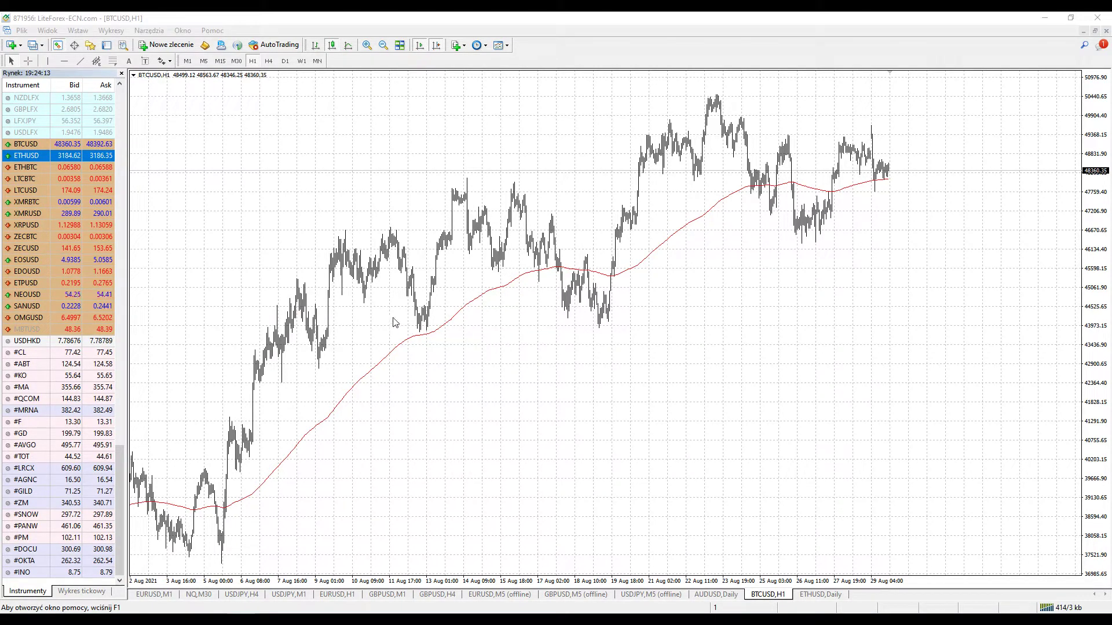
left_click_drag(394, 308, 441, 336)
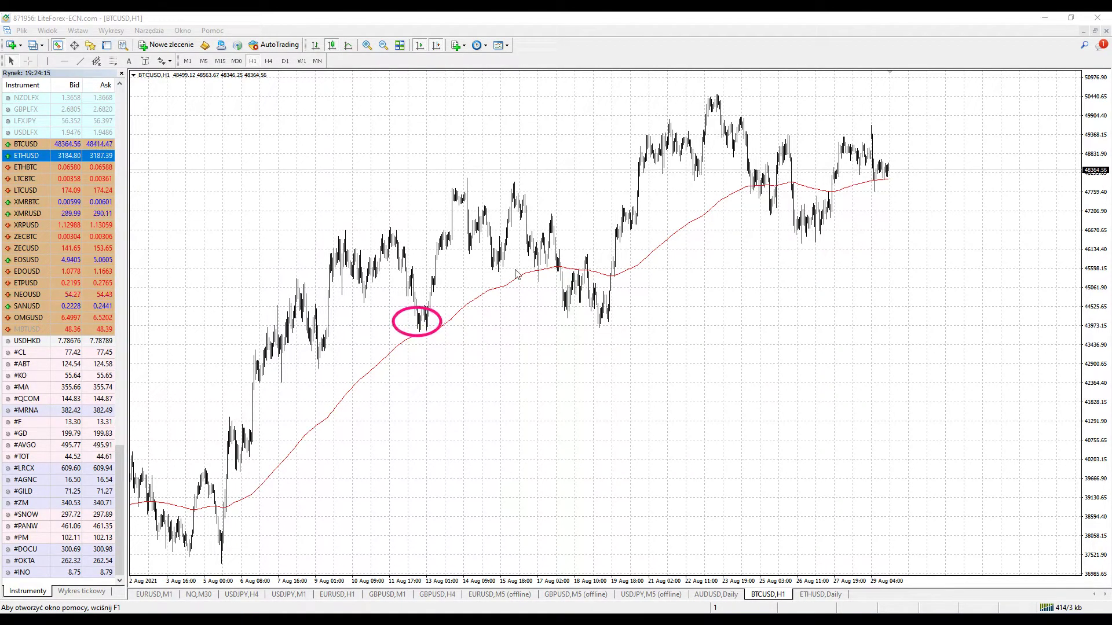
left_click_drag(525, 267, 558, 285)
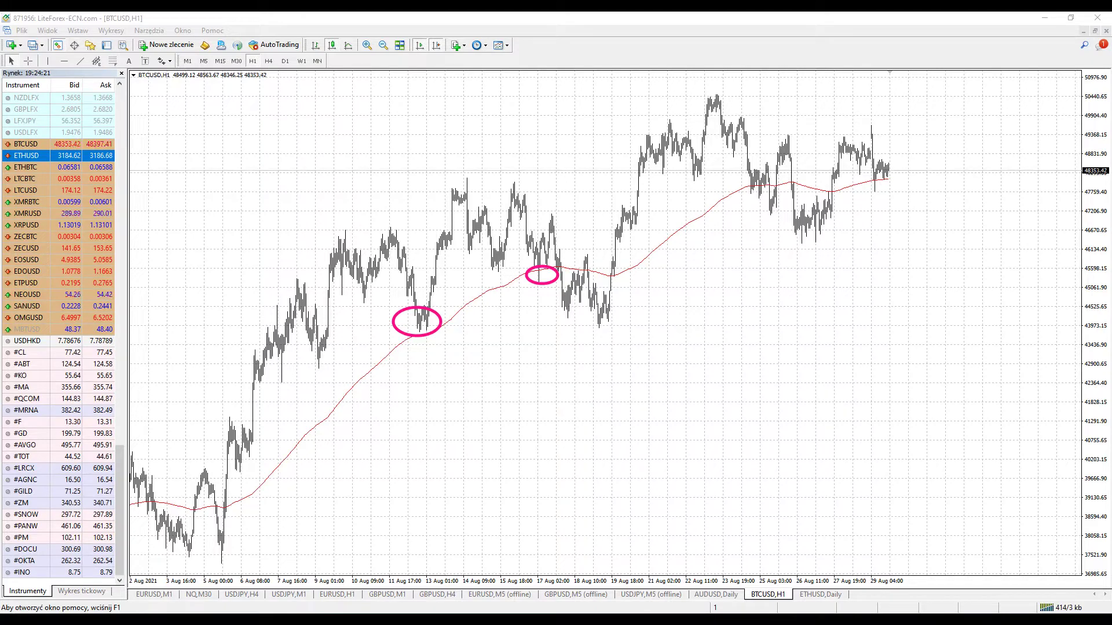
left_click_drag(563, 278, 613, 277)
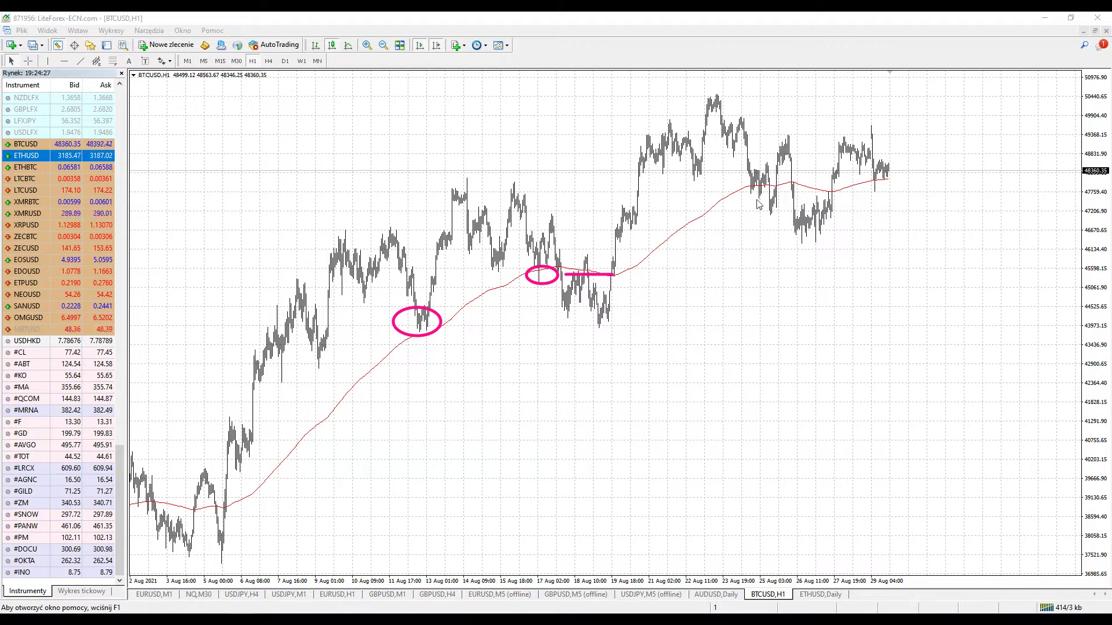
Circle the touches of the moving average near 24 and 29 August and the August peak area, and clear the annotations.
left_click_drag(731, 182, 775, 204)
left_click_drag(570, 81, 798, 201)
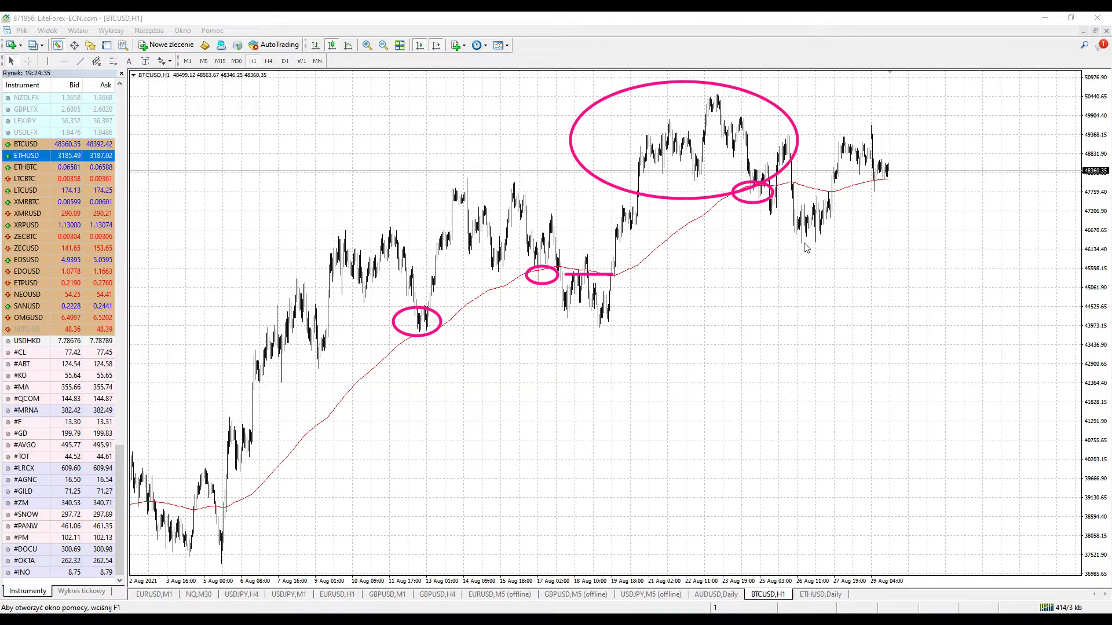
left_click_drag(854, 175, 883, 197)
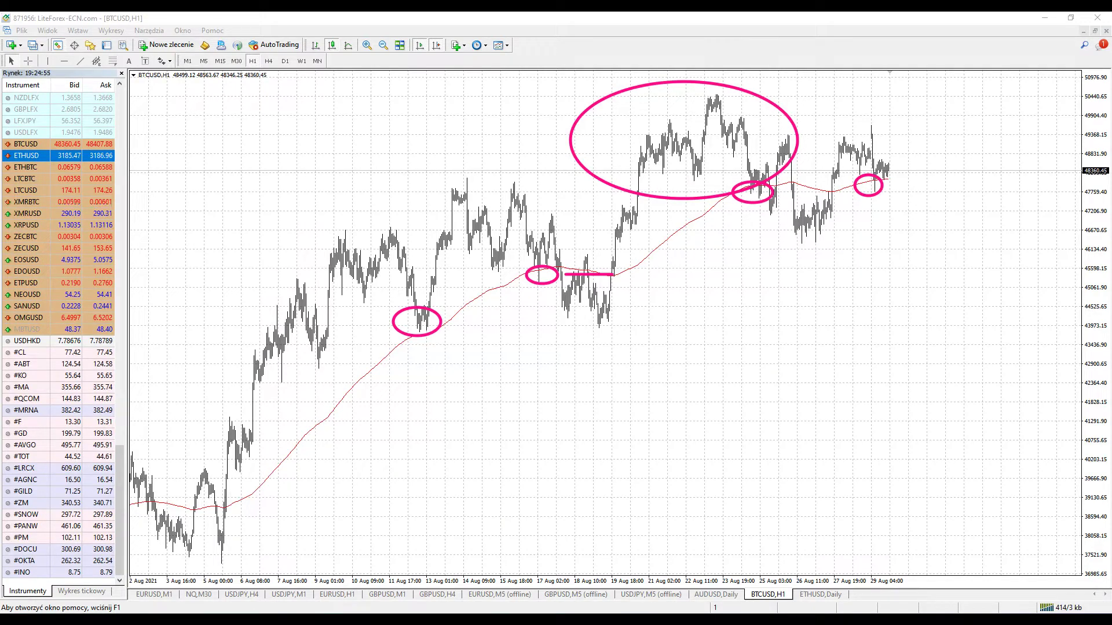
key("Escape")
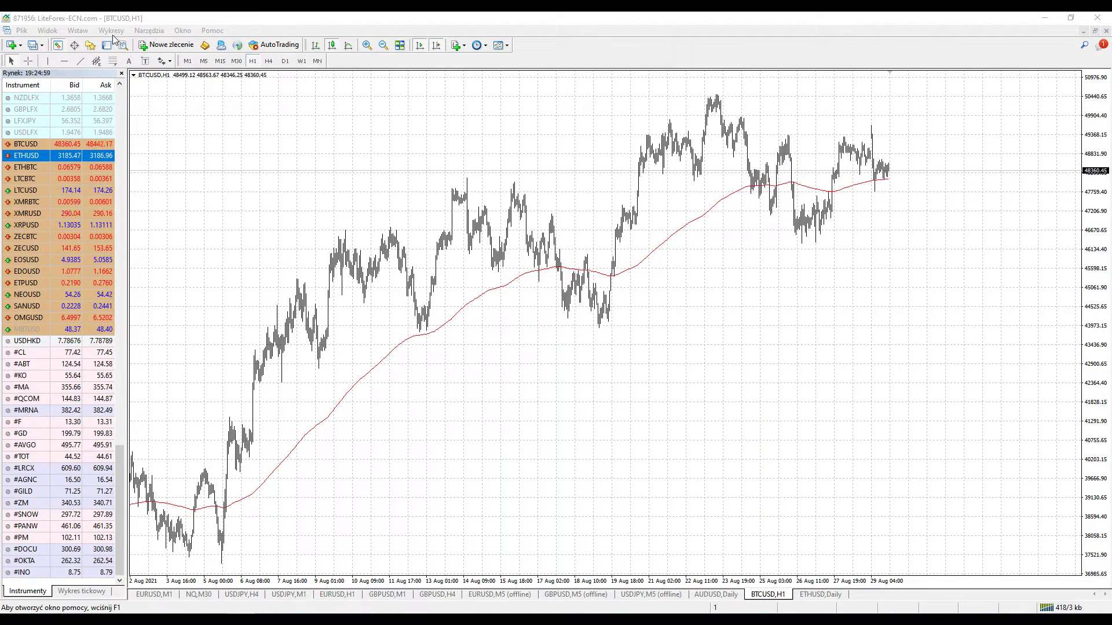
Add the Ichimoku Kinko Hyo indicator with periods 9, 26 and 52 and switch the BTCUSD chart to the daily timeframe.
left_click(78, 30)
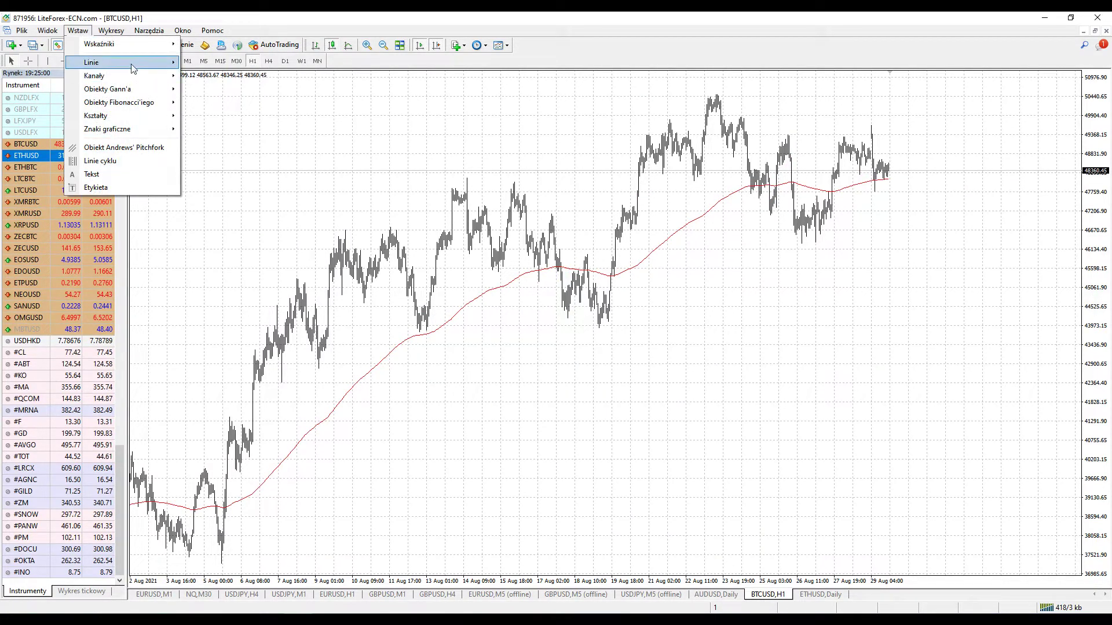
mouse_move(137, 46)
mouse_move(292, 129)
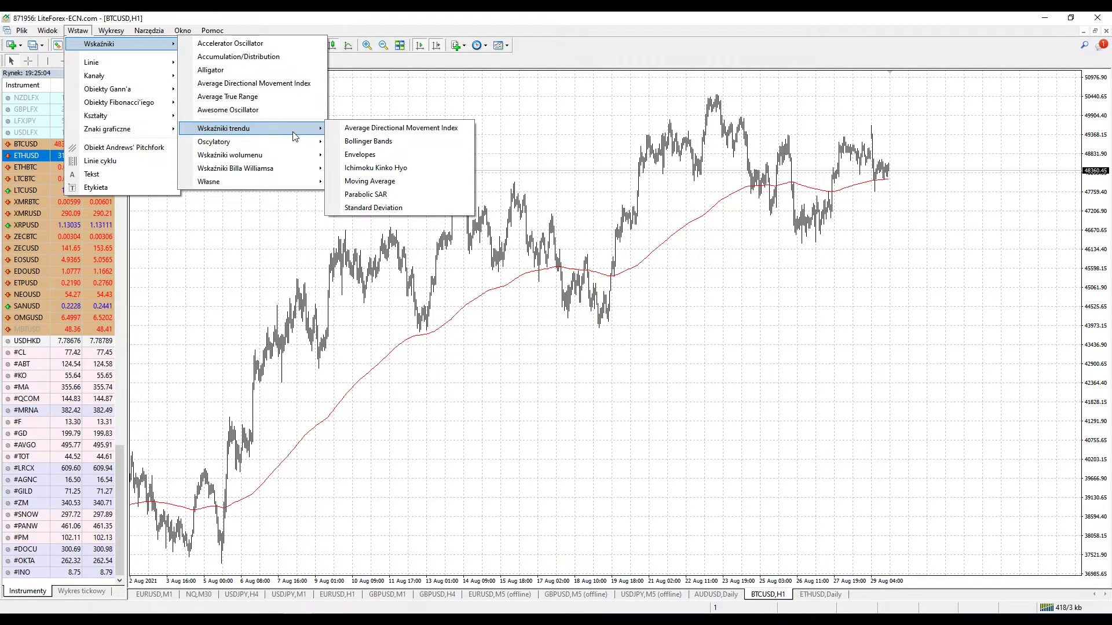
left_click(396, 168)
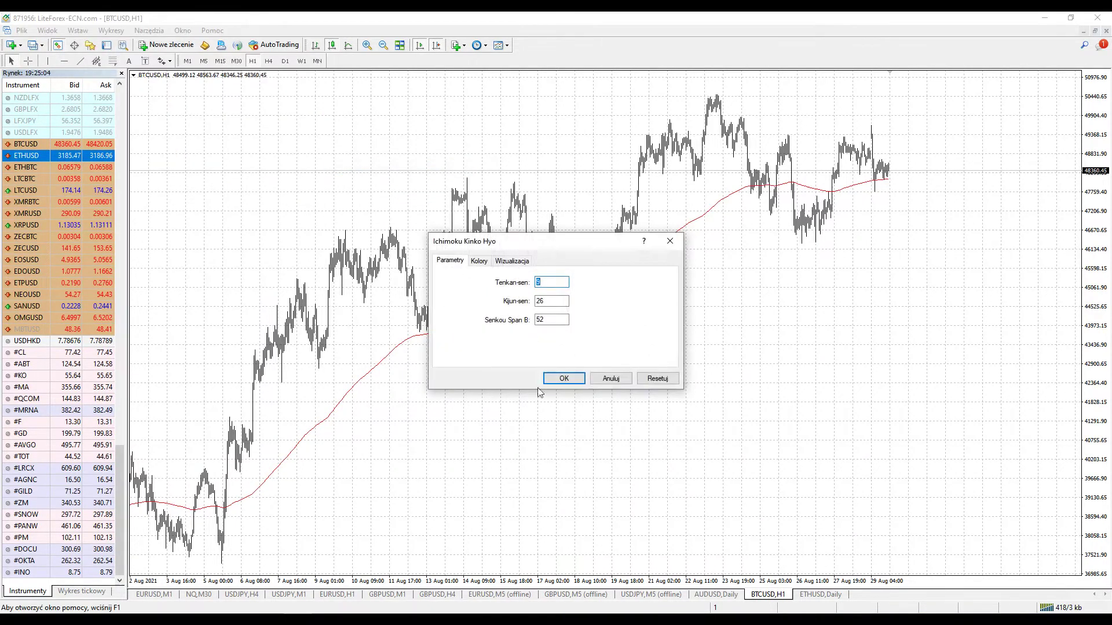
left_click(569, 380)
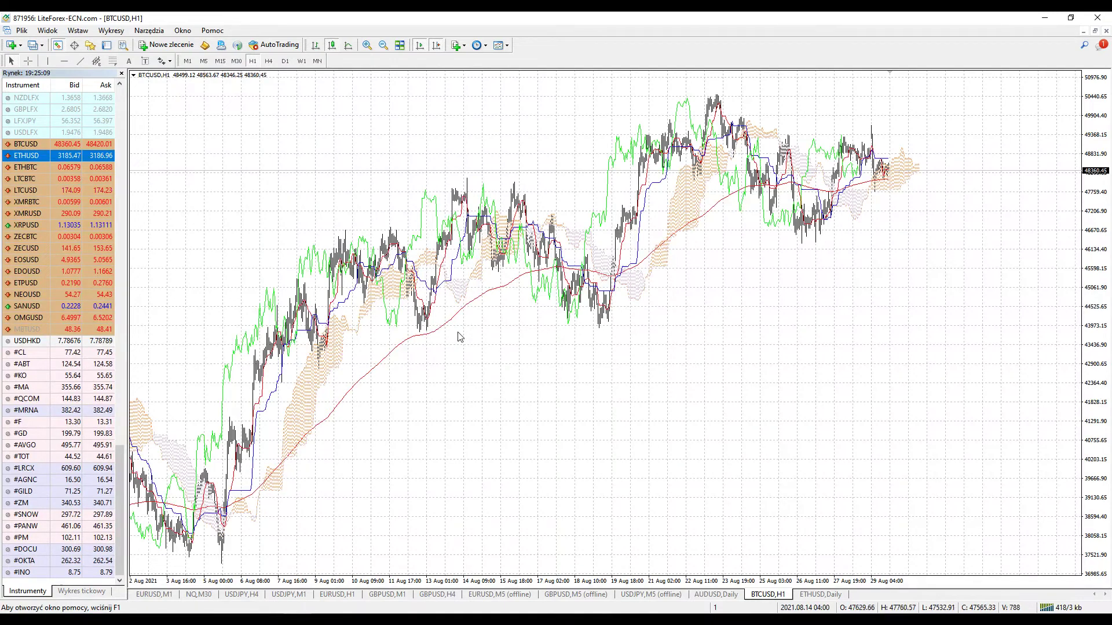
left_click(285, 60)
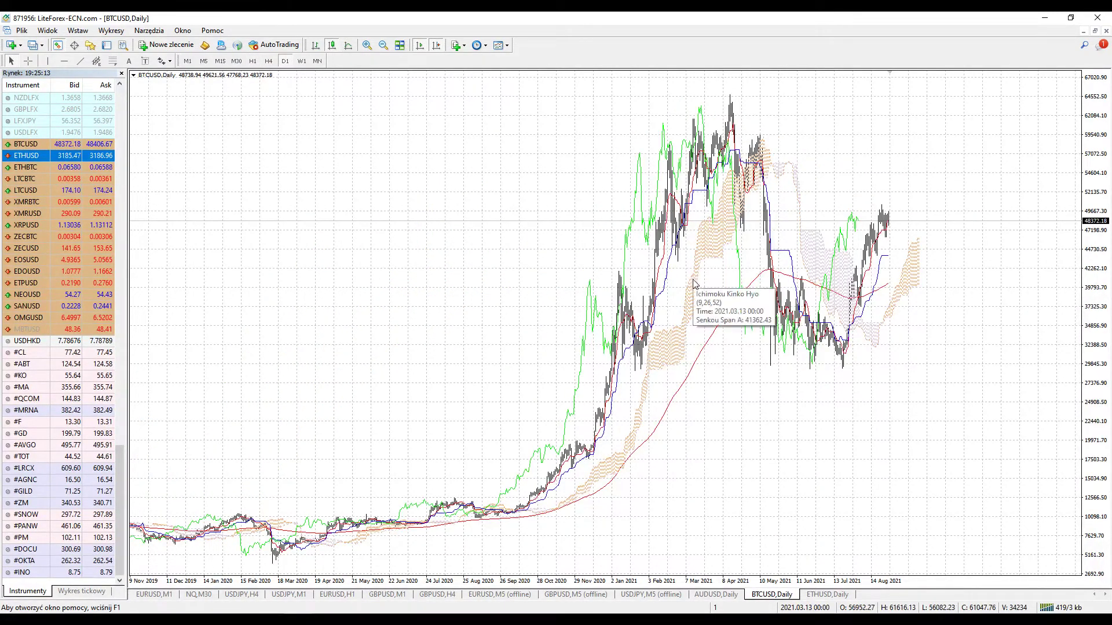
left_click(367, 44)
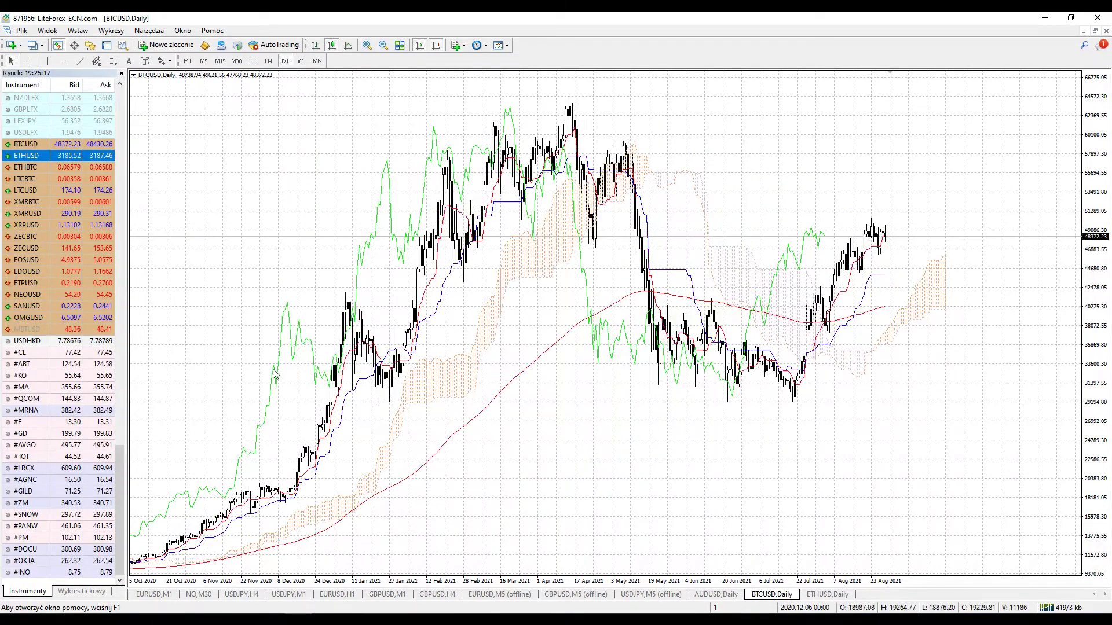
Circle the late-January low and draw arrows to it, along the rising moving average and across the gap between them.
key("ctrl+2")
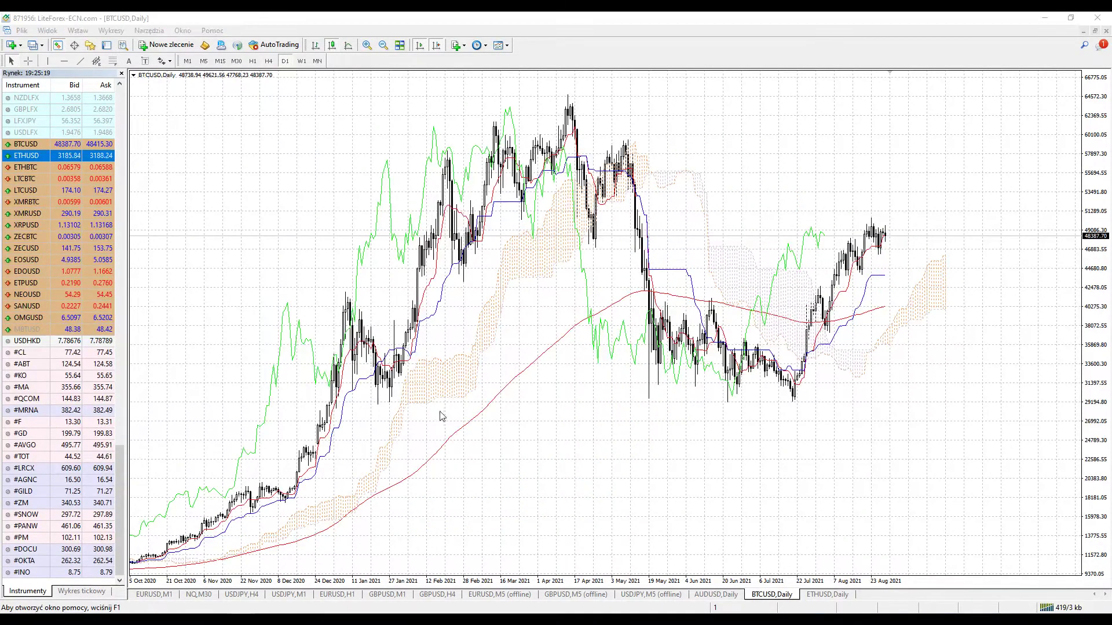
left_click_drag(358, 364, 430, 410)
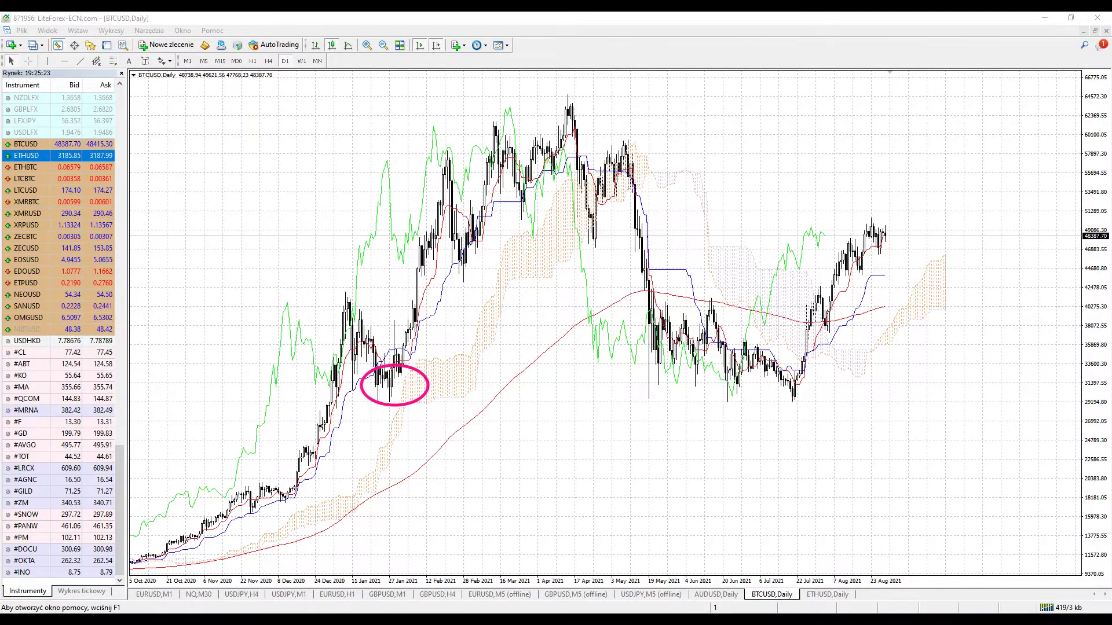
left_click_drag(330, 503, 374, 402)
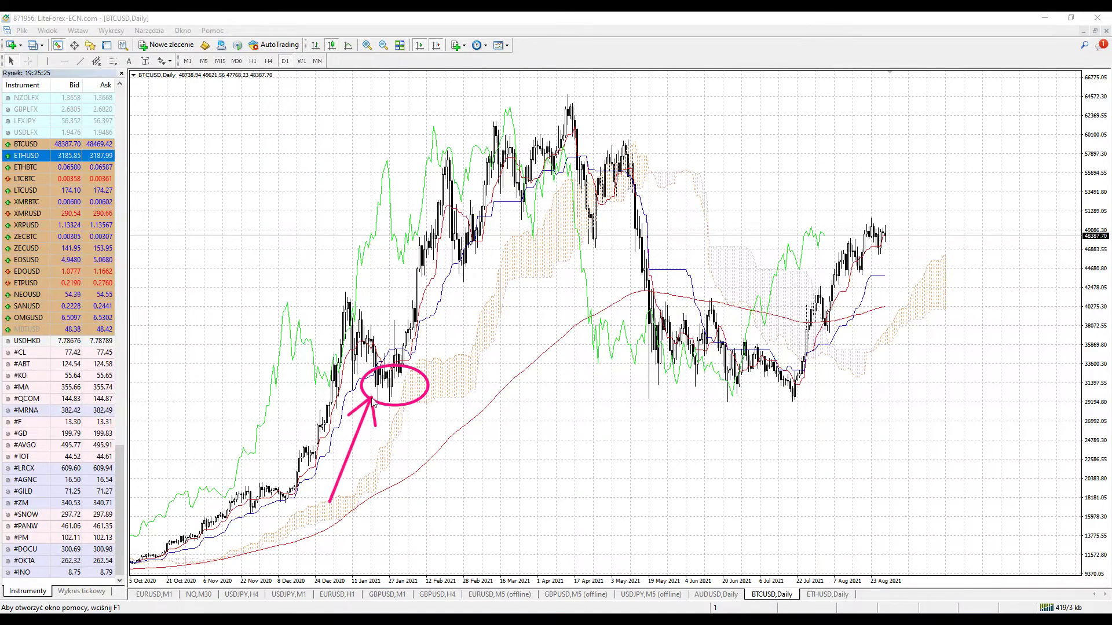
left_click_drag(399, 461, 385, 402)
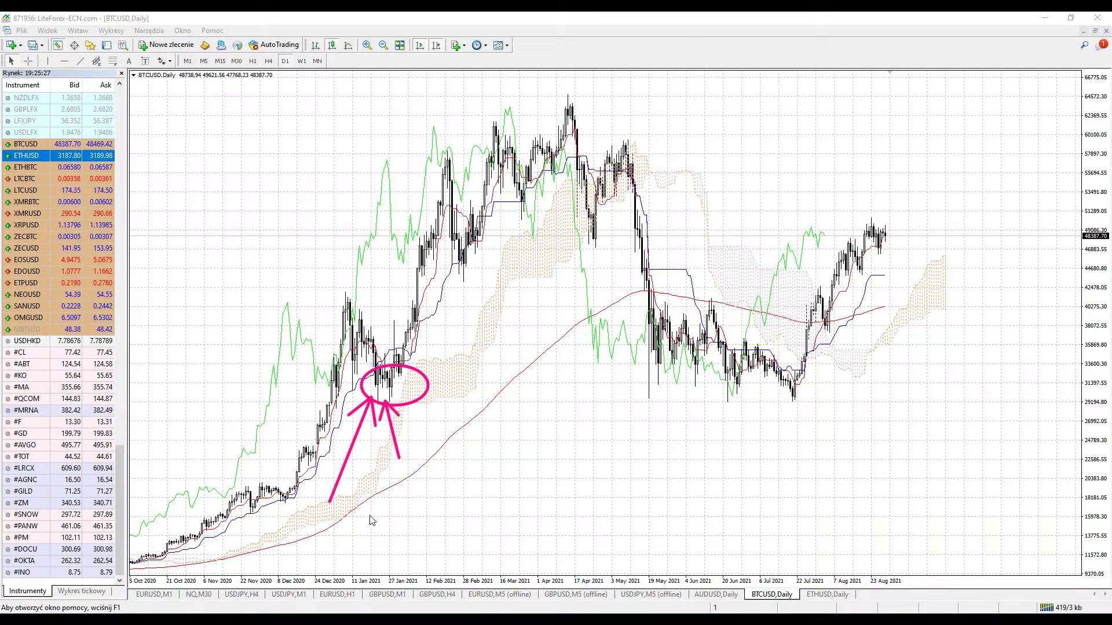
left_click_drag(343, 538, 499, 390)
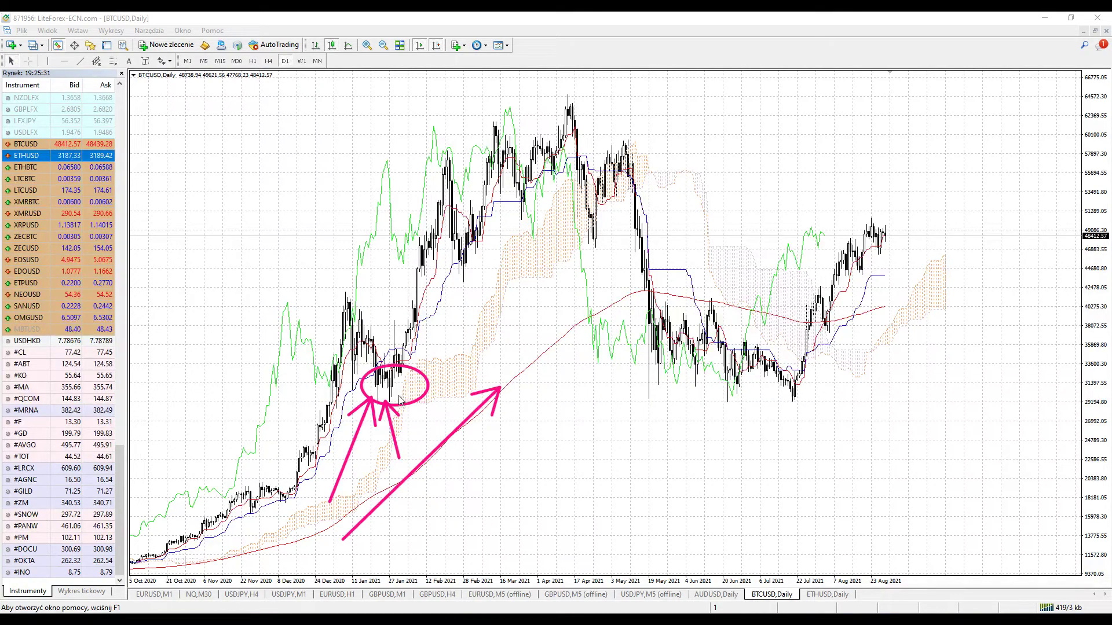
mouse_move(414, 417)
left_mouse_down()
mouse_move(396, 399)
mouse_move(430, 445)
mouse_move(428, 434)
left_mouse_up()
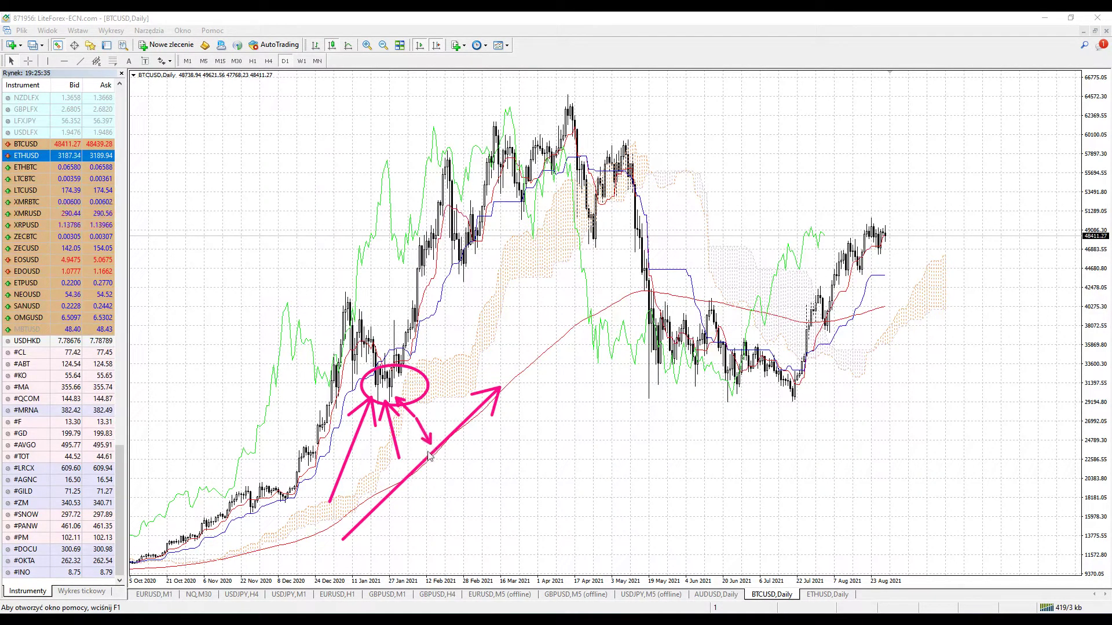
mouse_move(488, 367)
left_mouse_down()
mouse_move(410, 387)
mouse_move(426, 397)
left_mouse_up()
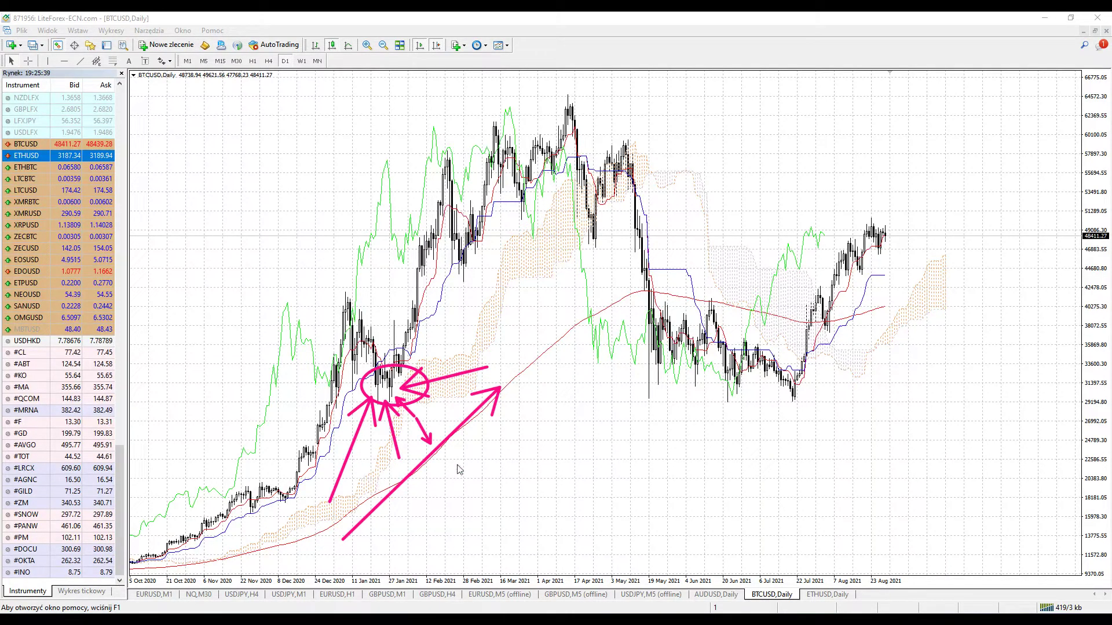
Draw arrows to the March and April lows, the mid-June high and the cloud above it, and clear the annotations.
left_click_drag(482, 297, 524, 216)
mouse_move(525, 215)
left_mouse_down()
mouse_move(527, 243)
mouse_move(525, 216)
left_mouse_up()
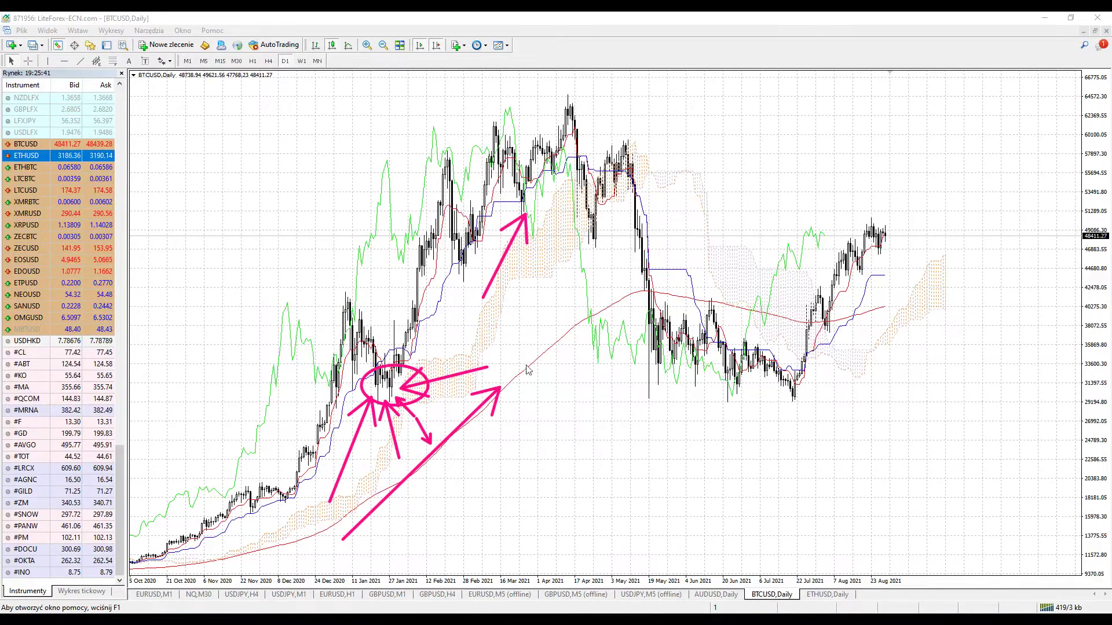
left_click_drag(545, 388, 589, 248)
mouse_move(589, 248)
left_mouse_down()
mouse_move(595, 274)
mouse_move(590, 247)
left_mouse_up()
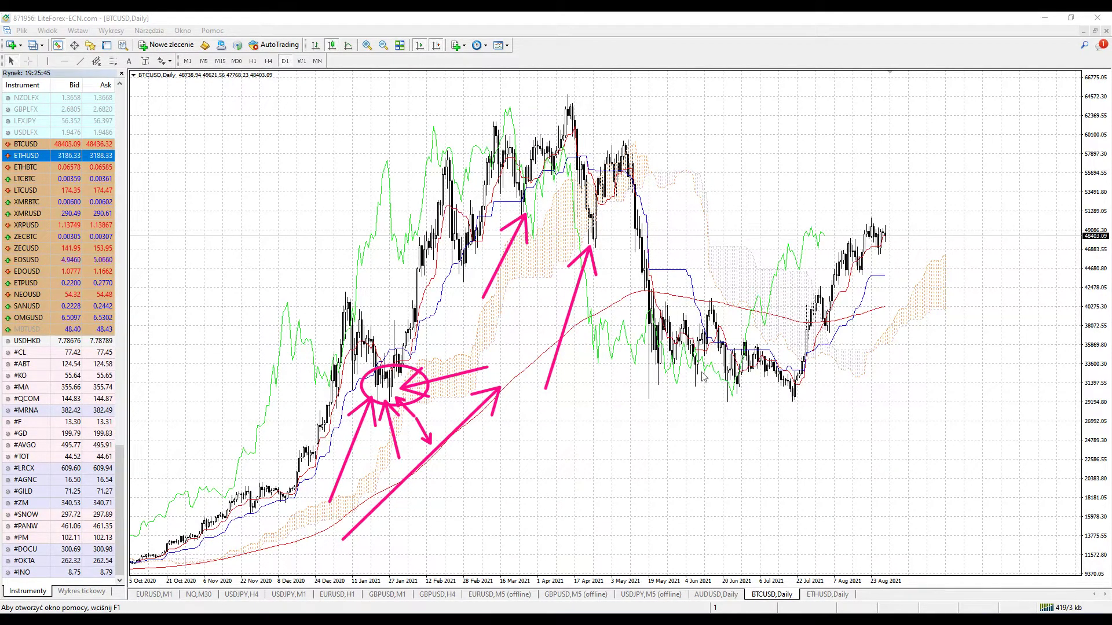
left_click_drag(695, 245, 707, 296)
left_click_drag(756, 179, 732, 265)
left_click_drag(725, 236, 753, 245)
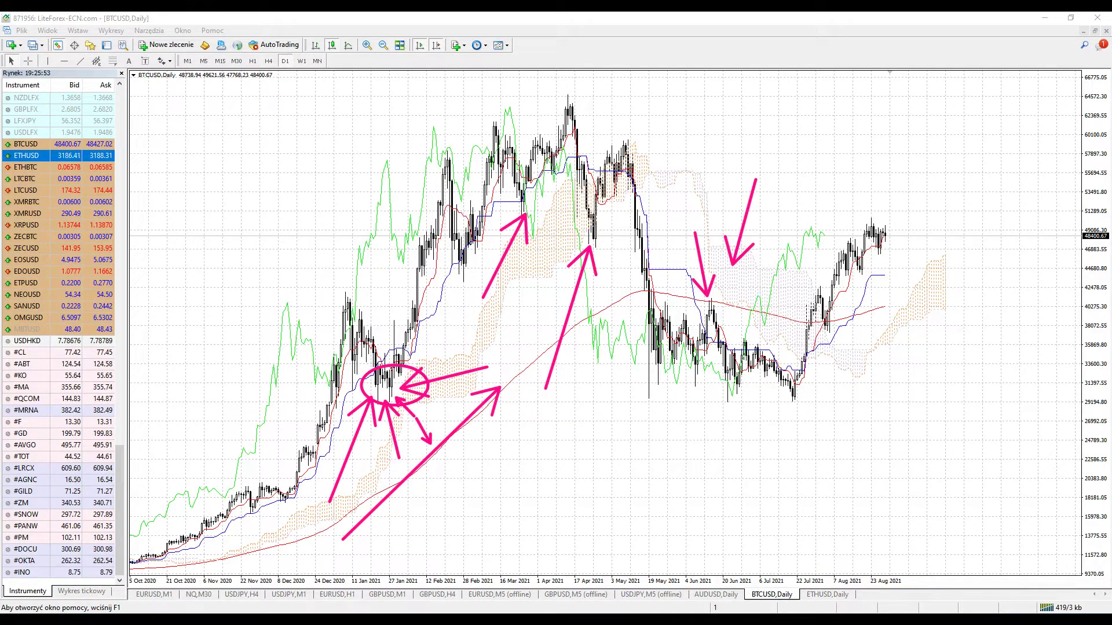
key("Escape")
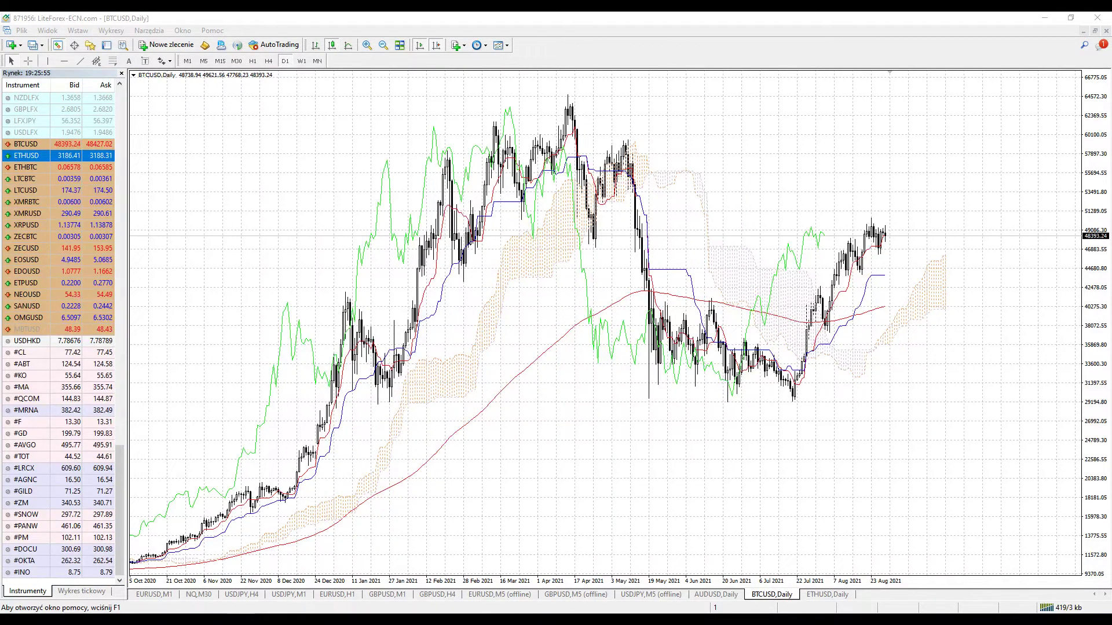
left_click(697, 197)
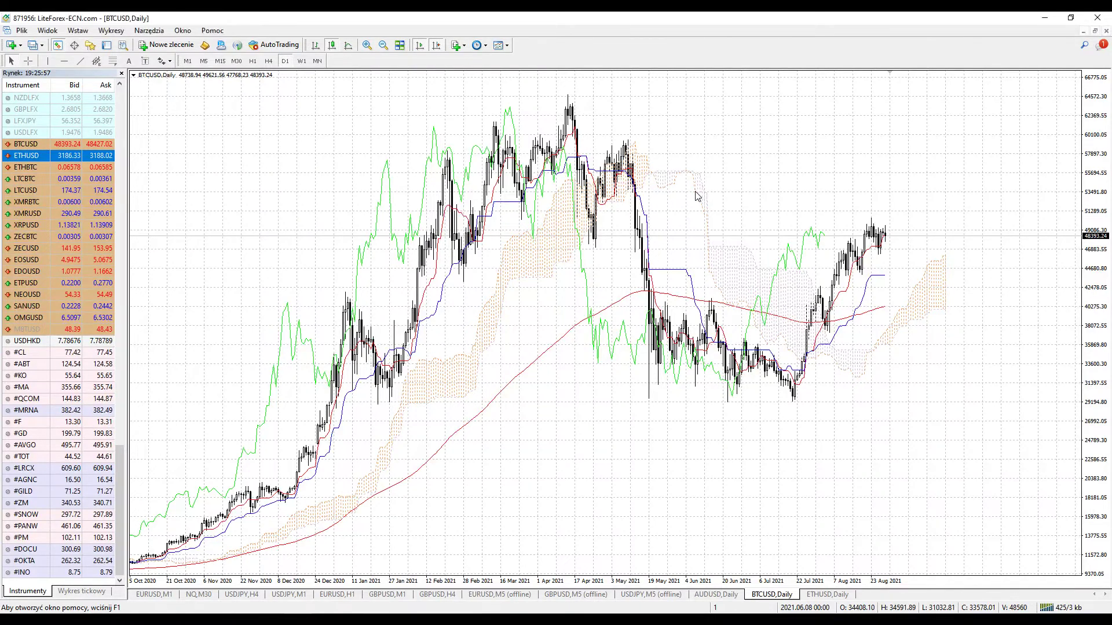
double_click(697, 197)
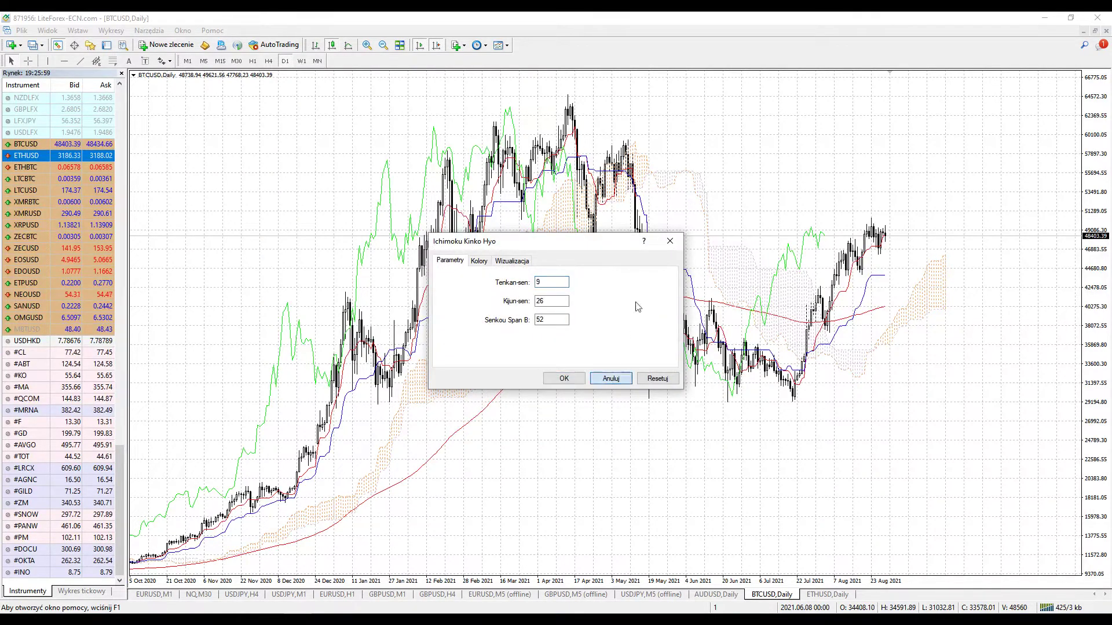
left_click(617, 380)
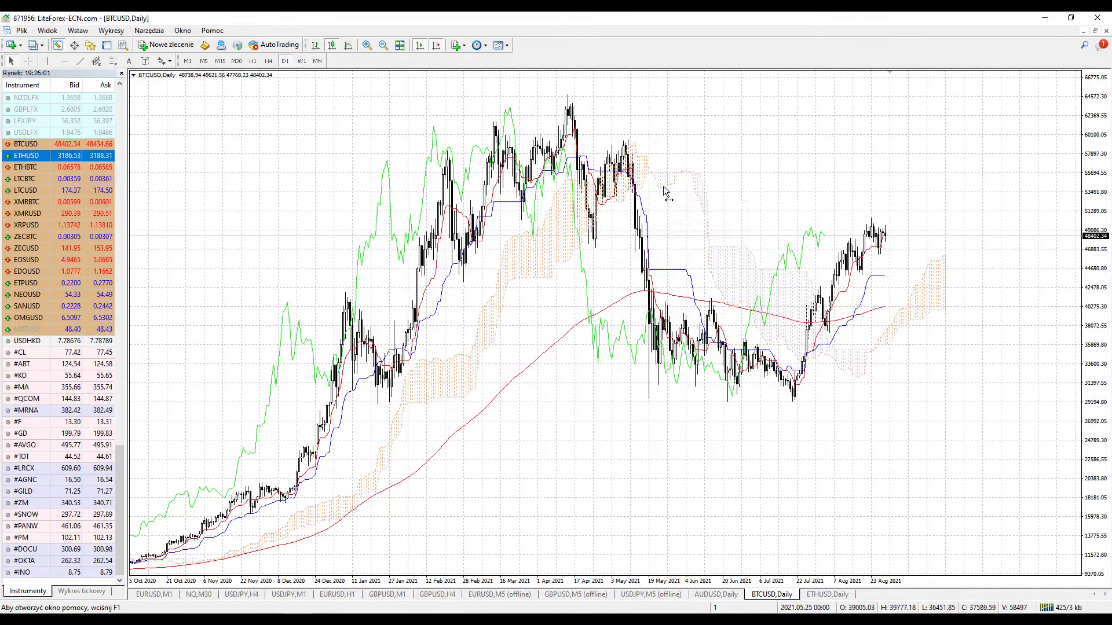
double_click(665, 191)
left_click(611, 378)
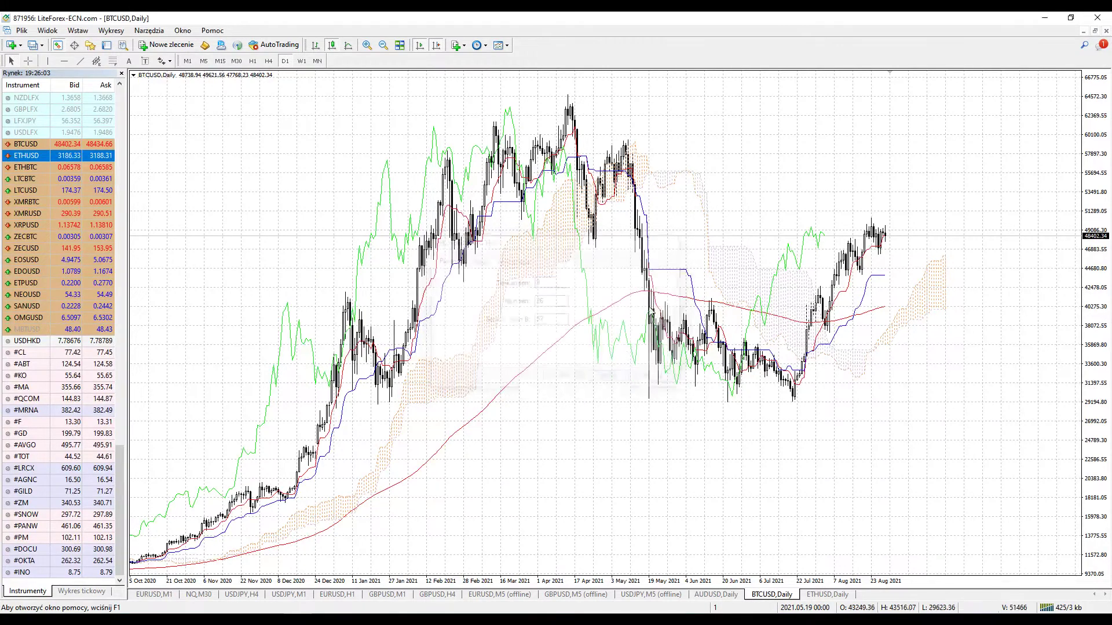
right_click(665, 185)
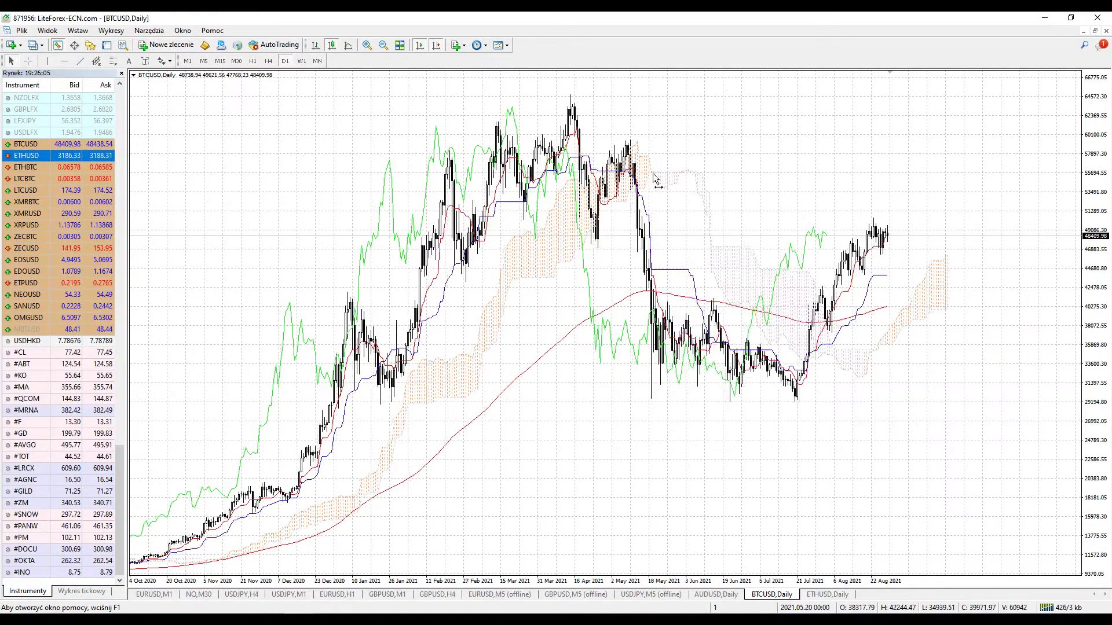
left_click(659, 183)
Remove the Ichimoku Kinko Hyo indicator from the BTCUSD daily chart through the chart's indicator list.
right_click(352, 167)
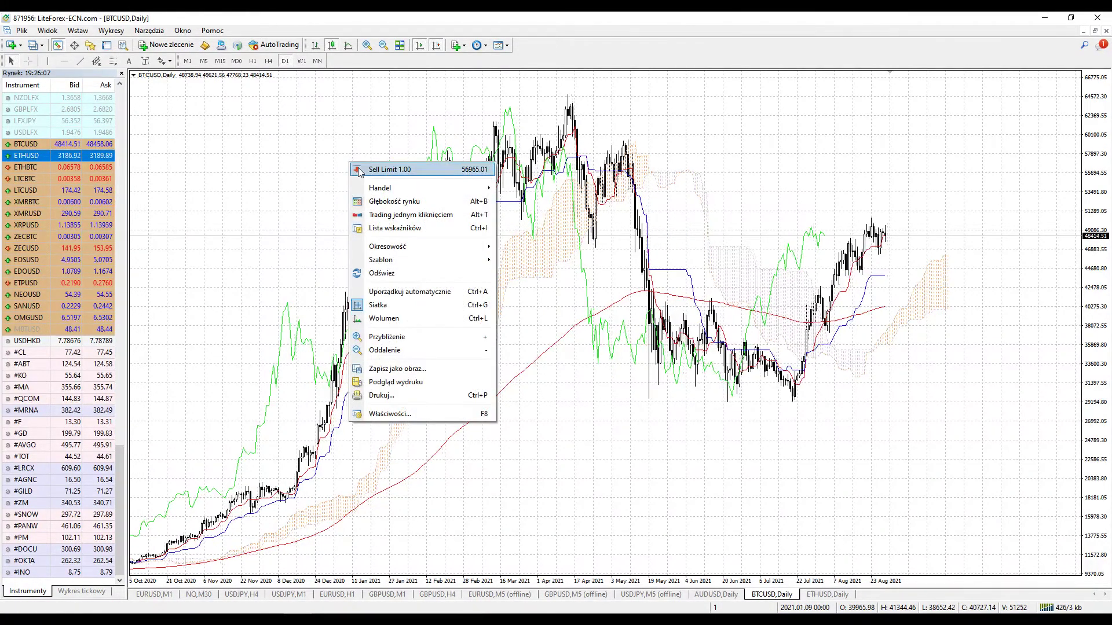
left_click(395, 228)
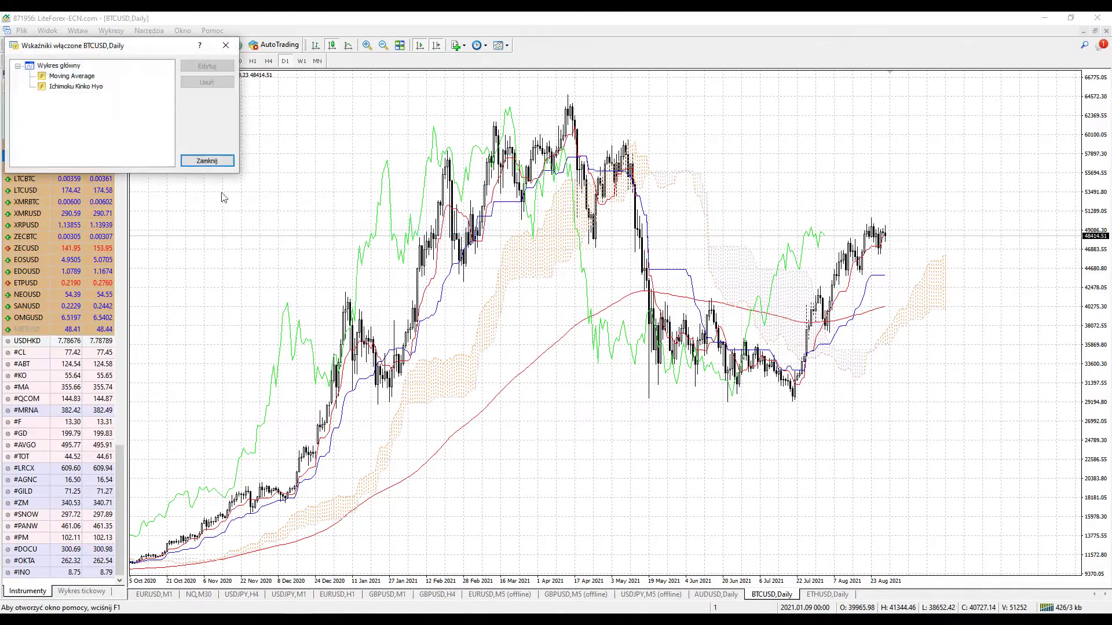
left_click(81, 87)
left_click(199, 83)
left_click(203, 162)
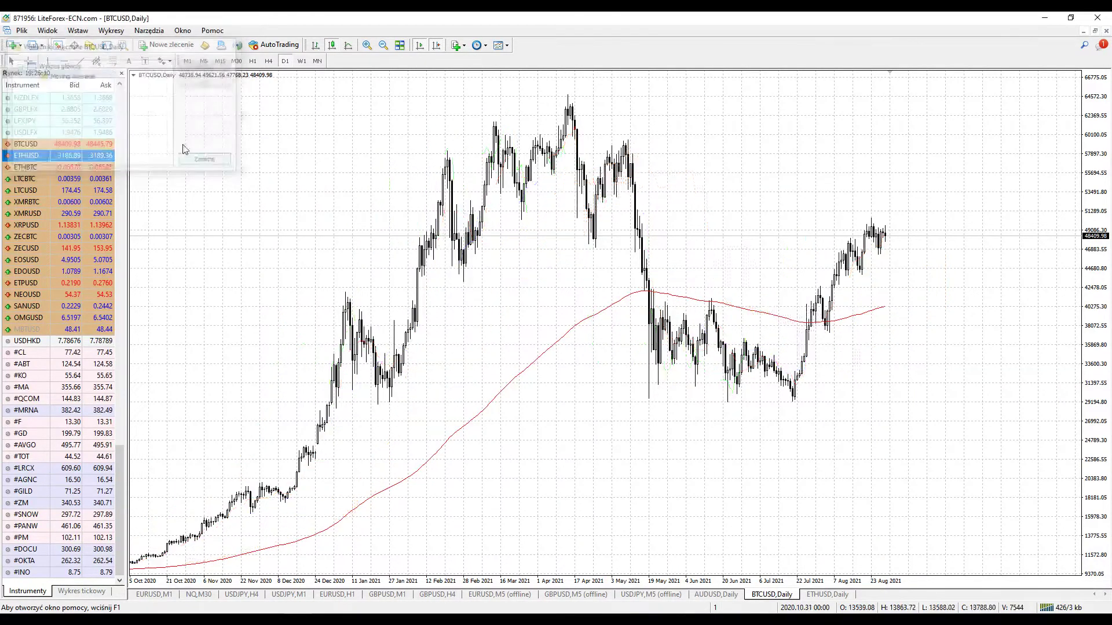
Add the MACD oscillator to the BTCUSD daily chart with fast EMA 12, slow EMA 26 and SMA 9 applied to Close.
left_click(78, 30)
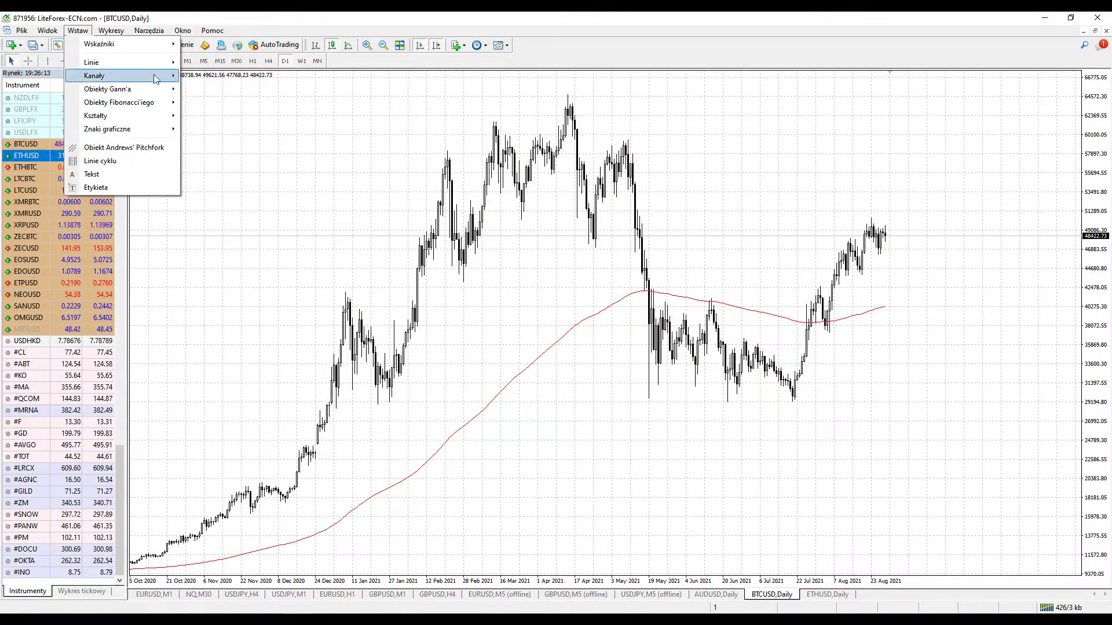
mouse_move(160, 50)
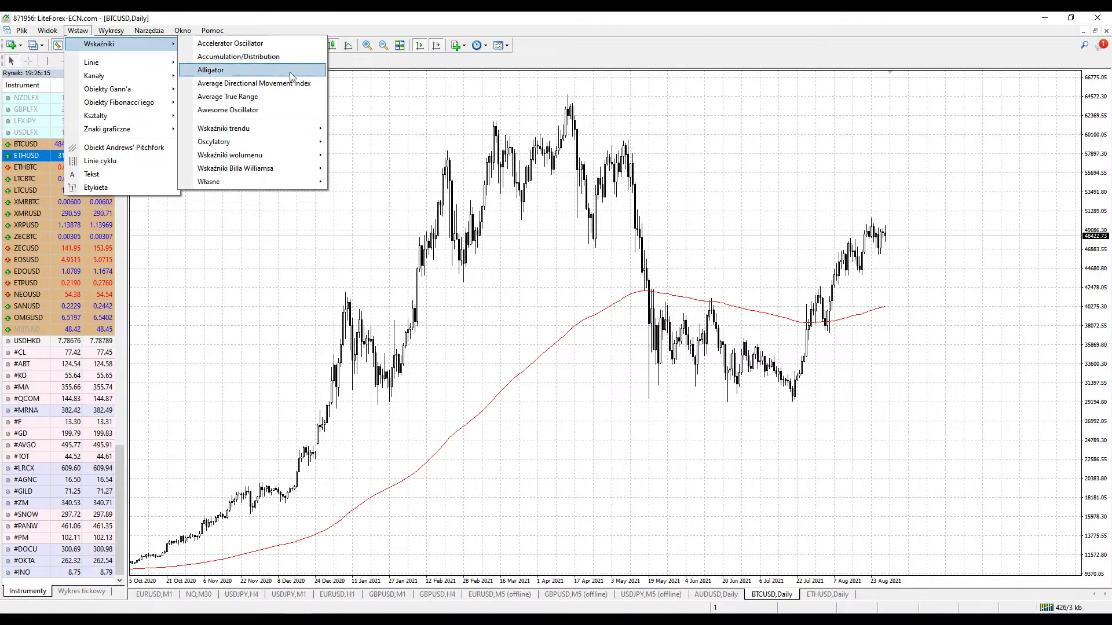
mouse_move(309, 134)
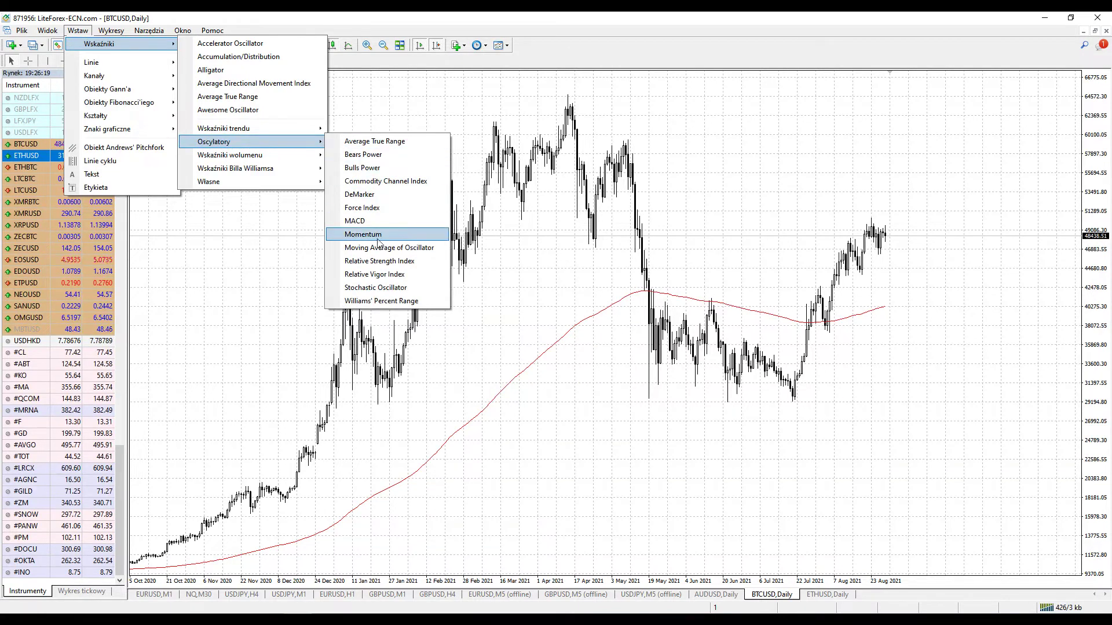
left_click(379, 222)
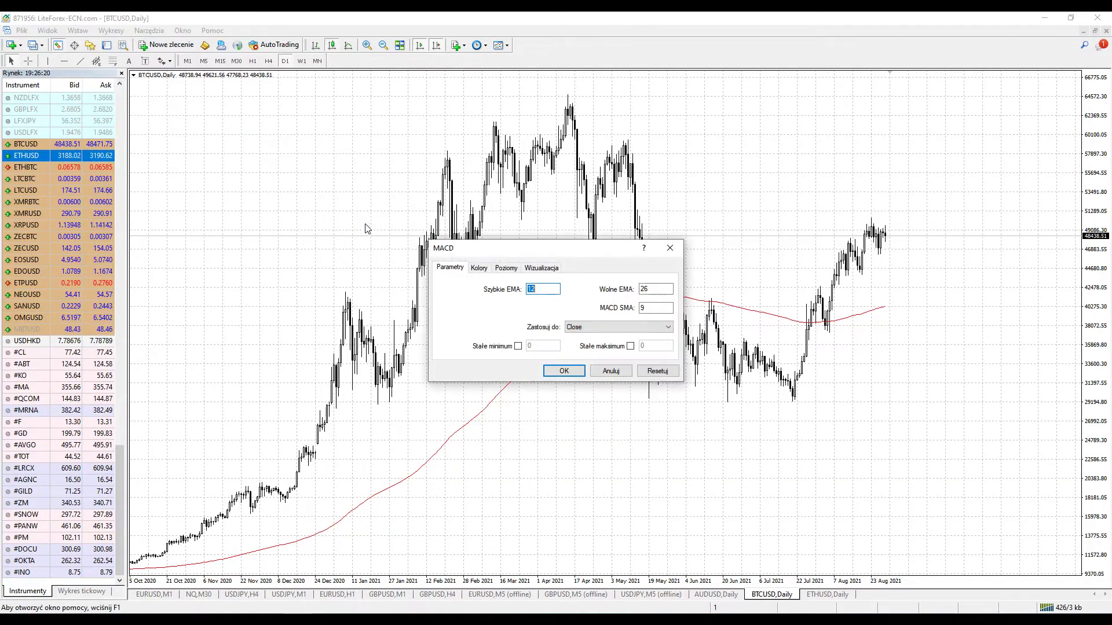
left_click(580, 374)
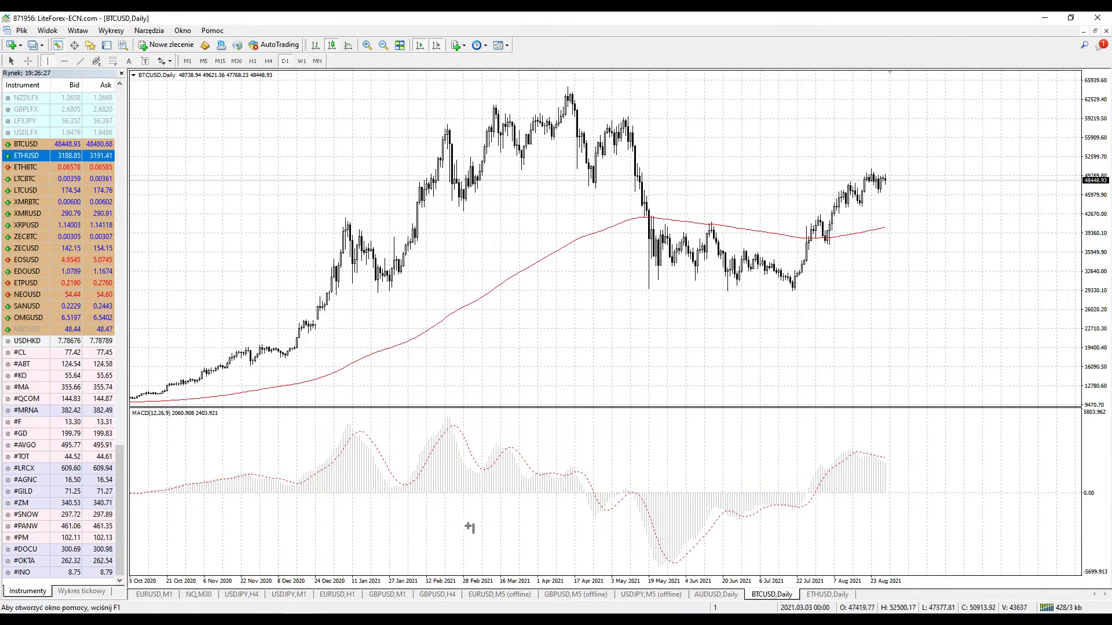
Place vertical lines through the price chart and the MACD pane at 28 January 2021 and at the end of June 2021.
left_click(392, 492)
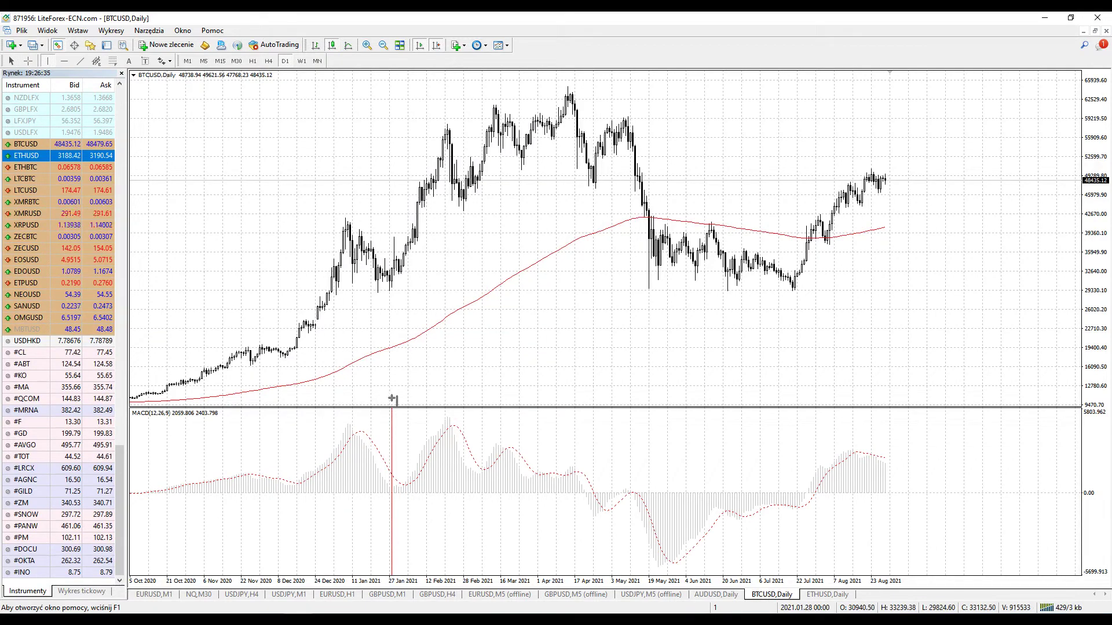
double_click(393, 466)
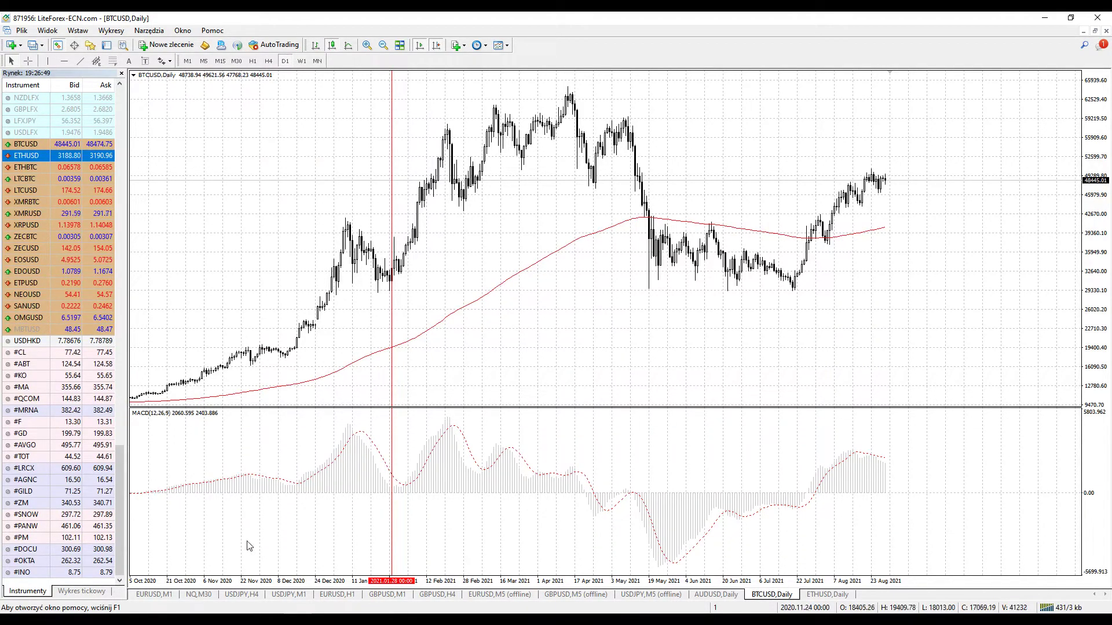
left_click(744, 463)
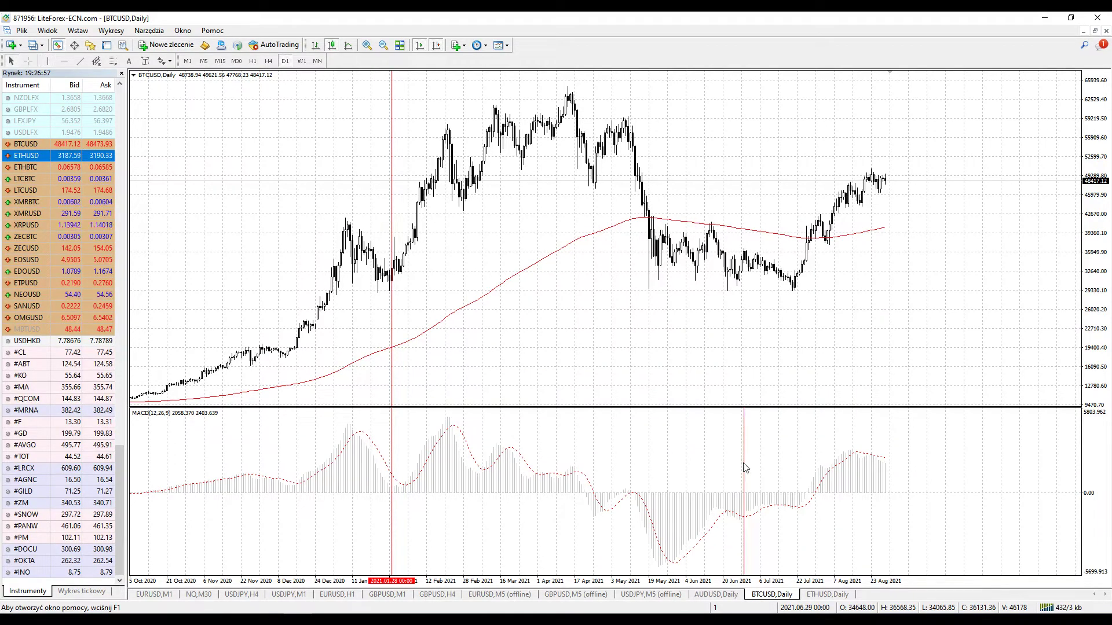
left_click(48, 61)
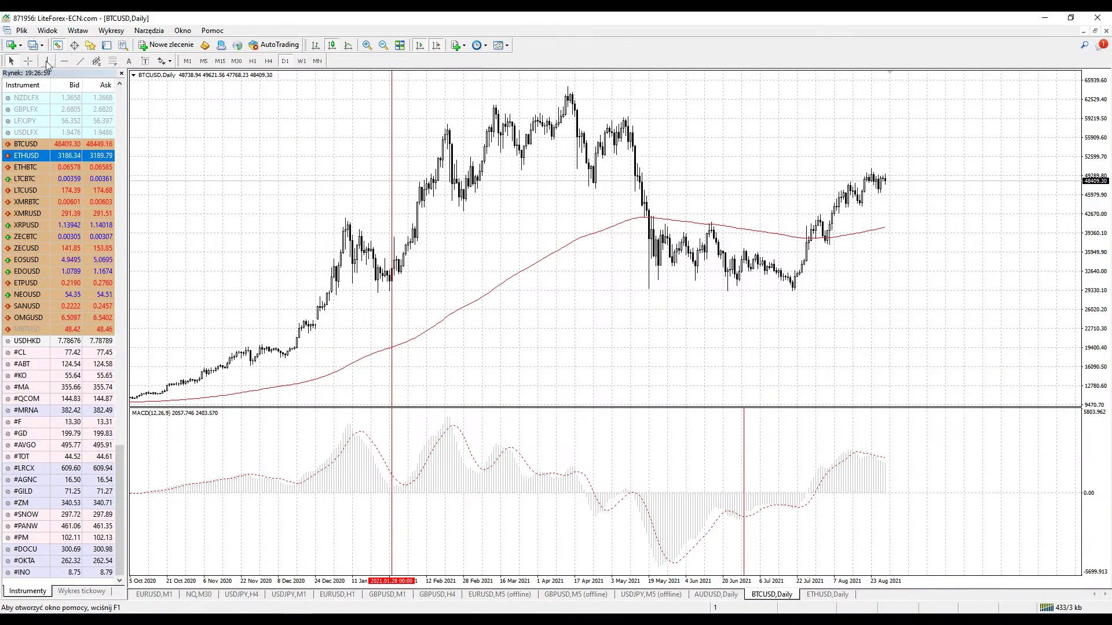
left_click(746, 402)
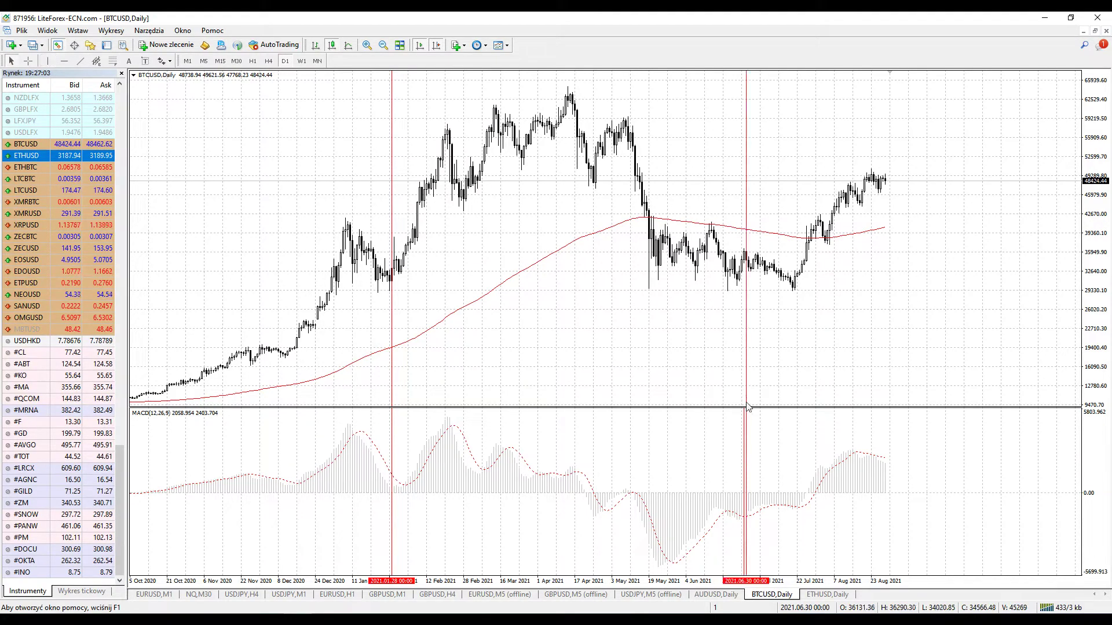
Delete the extra vertical line at 29 June in the MACD pane and move the neighbouring full-height line to 27 June 2021.
right_click(744, 434)
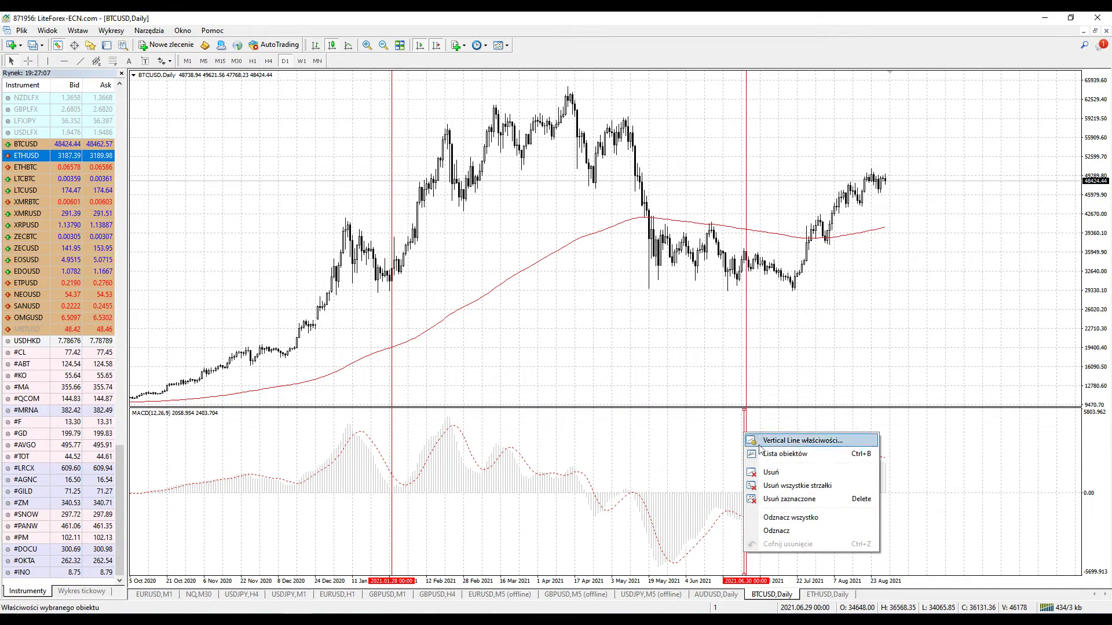
left_click(768, 474)
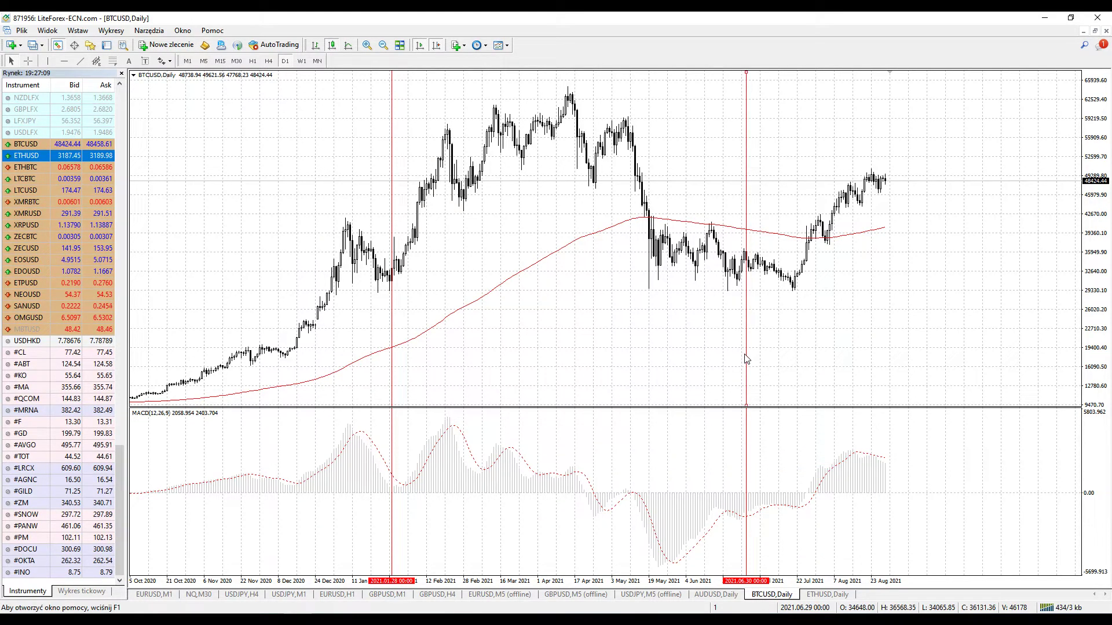
left_click_drag(746, 359, 740, 354)
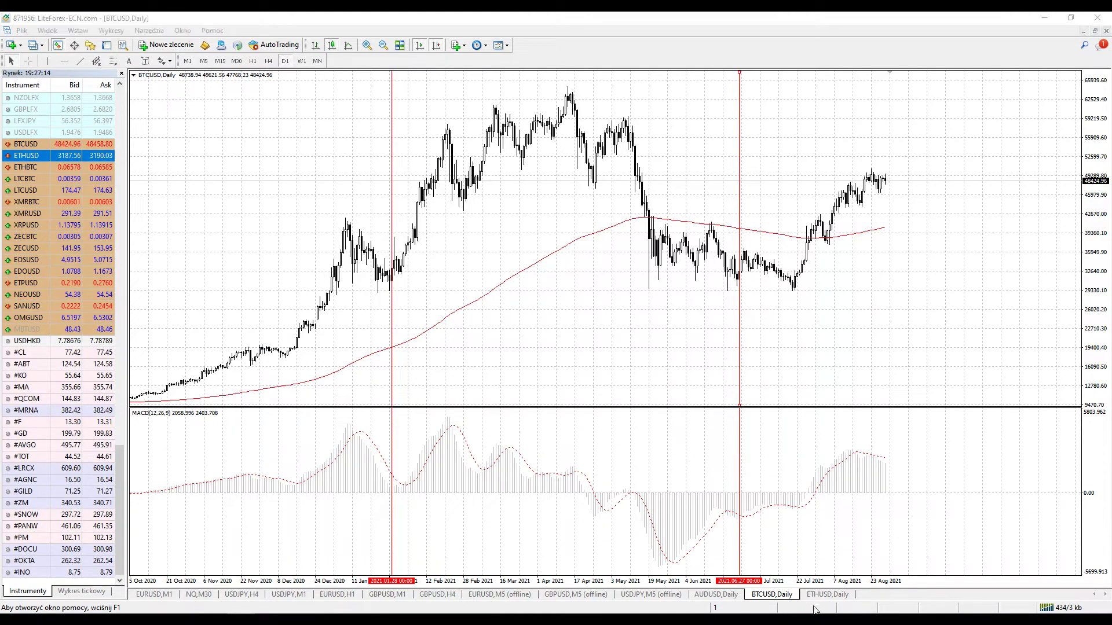
Draw a rising line along the May to July MACD lows, a falling line under the June price lows and an arrowhead at the July low.
left_click_drag(663, 568, 785, 502)
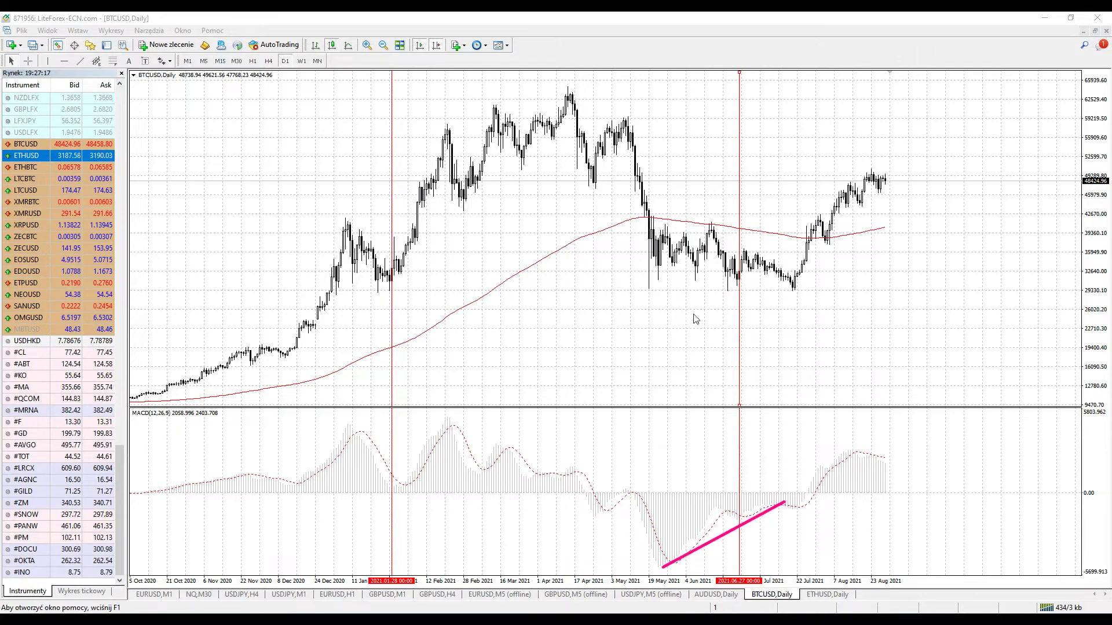
left_click_drag(690, 276, 756, 306)
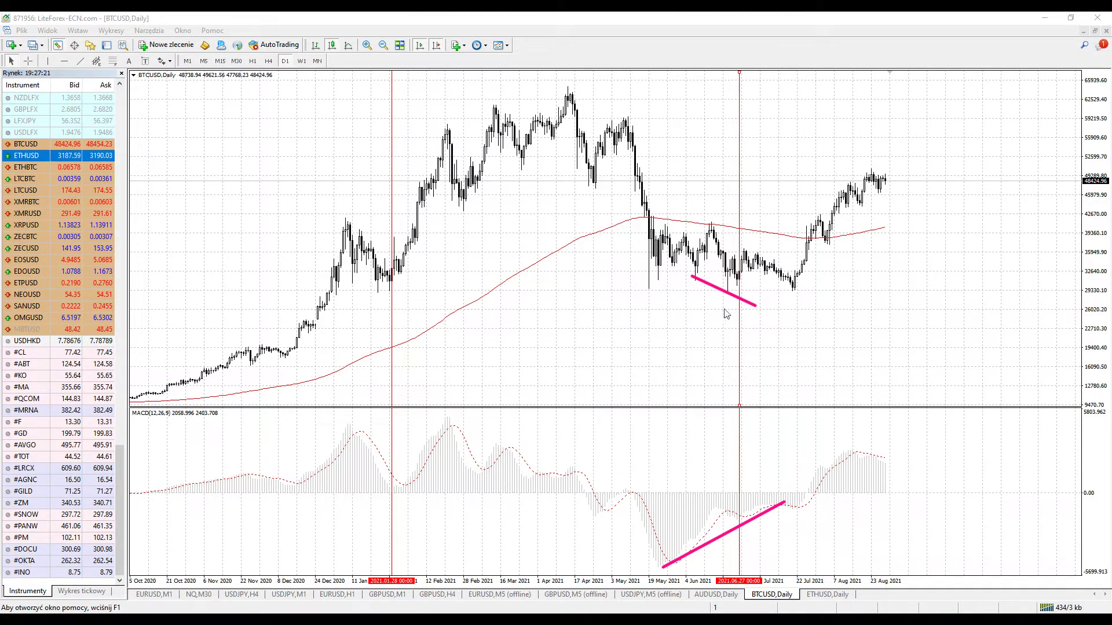
mouse_move(784, 280)
left_mouse_down()
mouse_move(795, 293)
mouse_move(800, 279)
left_mouse_up()
Mark late July in the MACD pane with a vertical line and circle the price swing around the moving average above it.
left_click(807, 488)
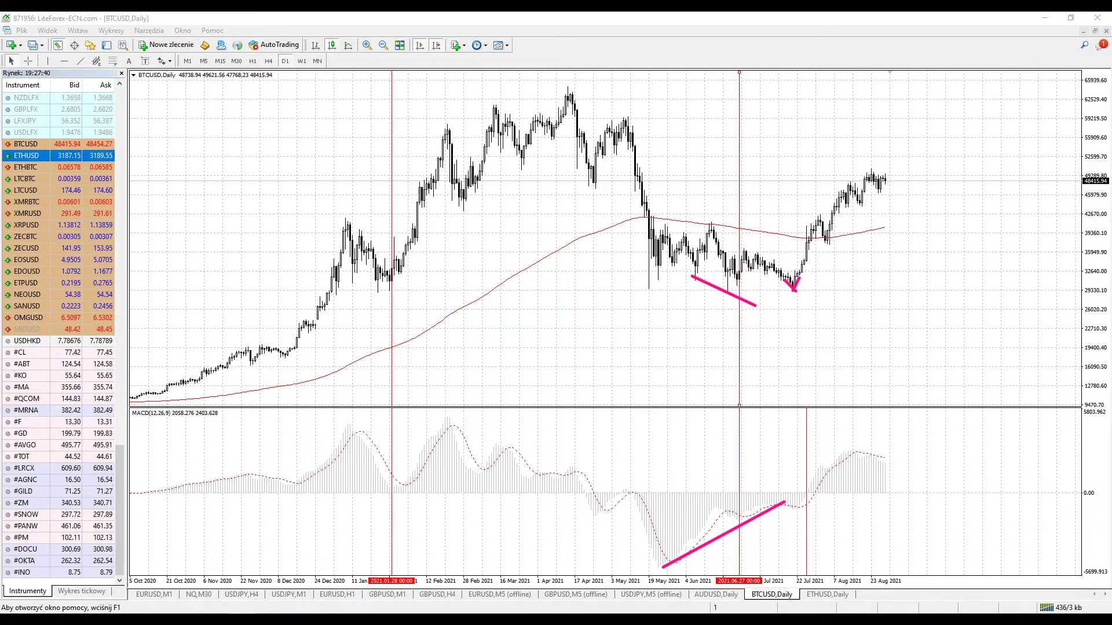
mouse_move(795, 225)
left_mouse_down()
mouse_move(822, 255)
mouse_move(841, 235)
left_mouse_up()
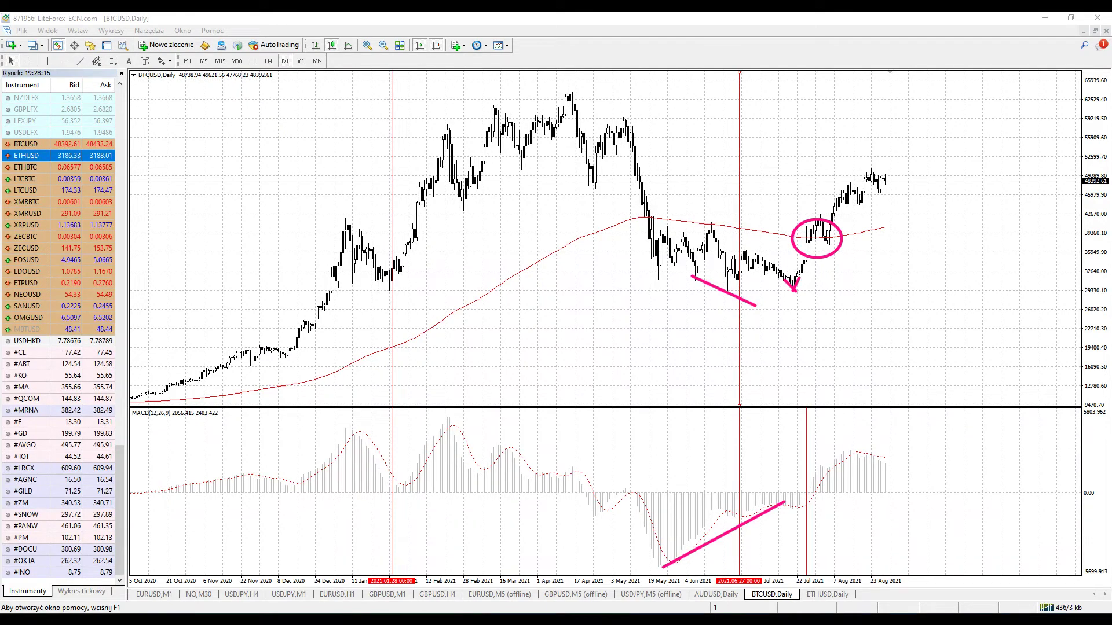
Sketch a rising zigzag in the empty area above the 2020 prices, with horizontal levels at its first peak and pullback and a final upward arrow.
mouse_move(200, 292)
left_mouse_down()
mouse_move(255, 255)
mouse_move(295, 179)
mouse_move(323, 264)
left_mouse_up()
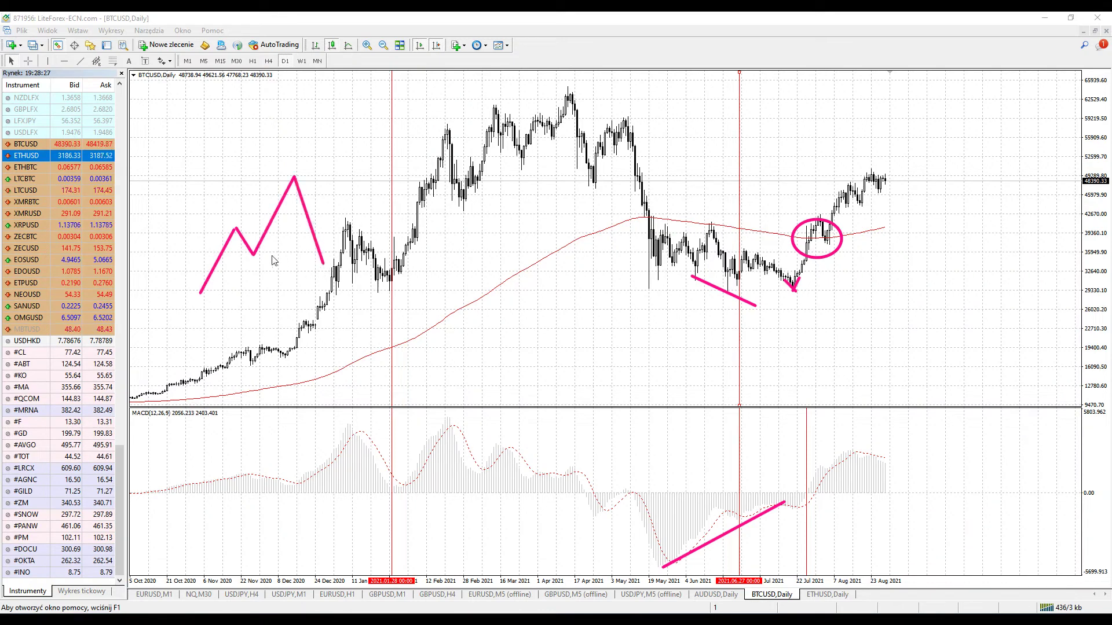
mouse_move(226, 228)
left_mouse_down()
mouse_move(288, 227)
mouse_move(243, 262)
left_mouse_up()
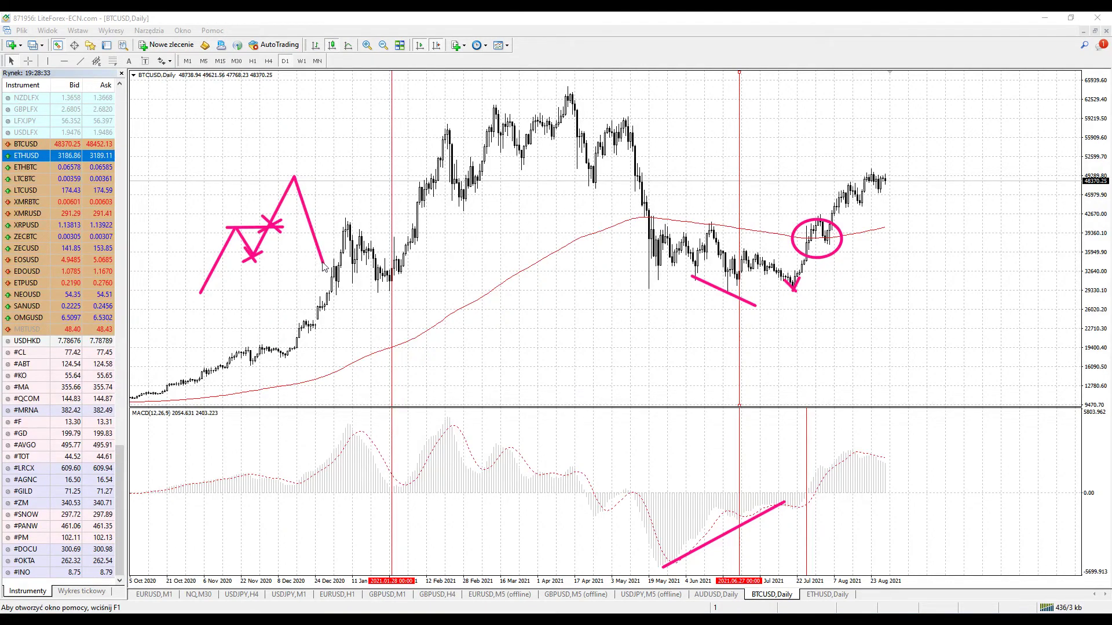
left_click_drag(322, 263, 339, 238)
mouse_move(253, 256)
left_mouse_down()
mouse_move(356, 253)
mouse_move(382, 141)
mouse_move(394, 174)
left_mouse_up()
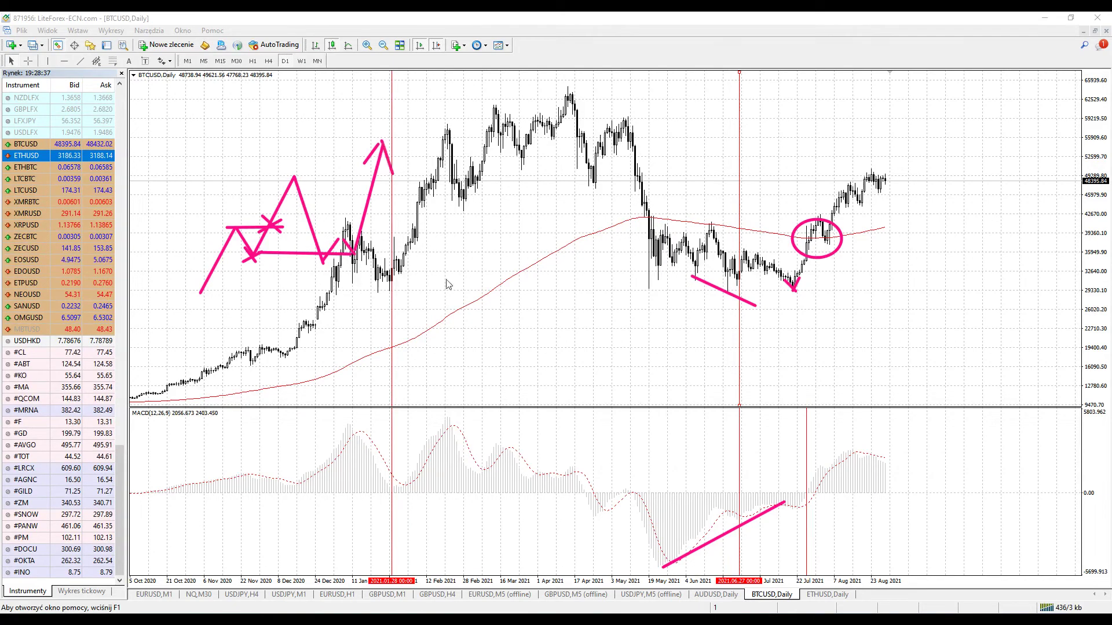
Sketch a falling zigzag with horizontal levels and a downward arrow beside the latest prices, and clear all the freehand annotations.
mouse_move(901, 216)
left_mouse_down()
mouse_move(942, 301)
mouse_move(965, 243)
mouse_move(1013, 374)
mouse_move(1040, 227)
mouse_move(1074, 376)
left_mouse_up()
left_click_drag(954, 247, 1077, 248)
left_click_drag(1058, 164, 1058, 172)
mouse_move(1055, 226)
left_mouse_down()
mouse_move(1046, 240)
mouse_move(1075, 225)
left_mouse_up()
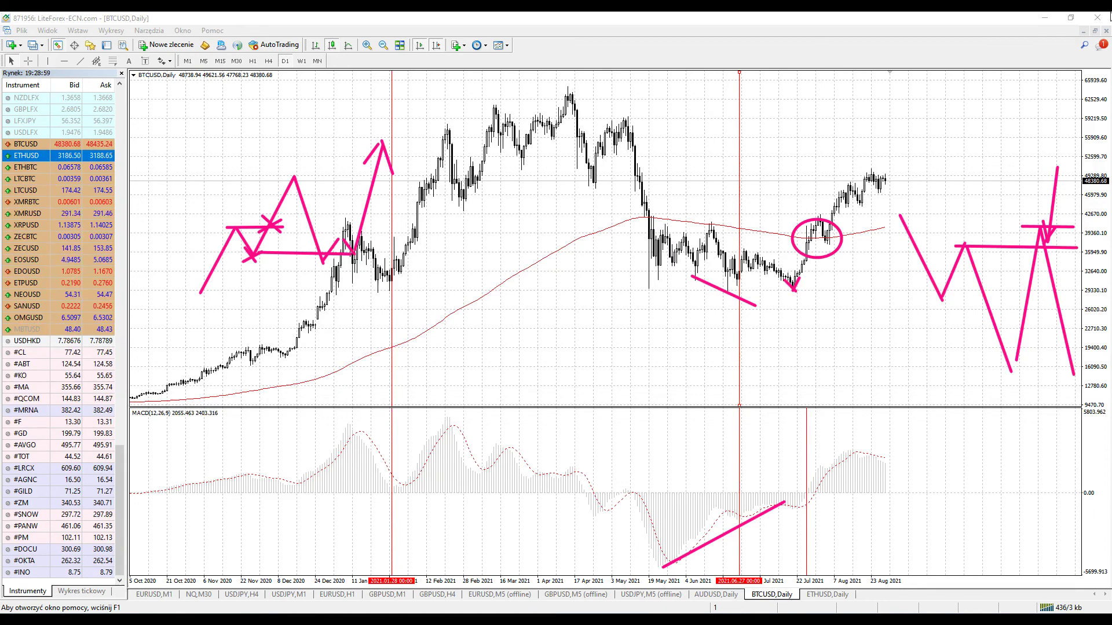
key("Escape")
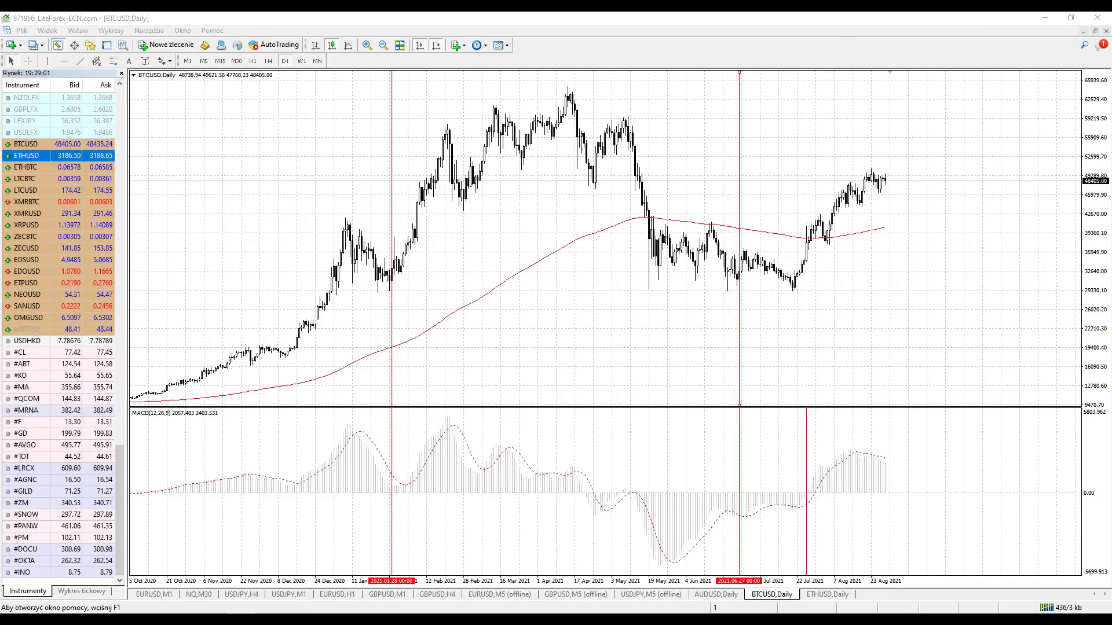